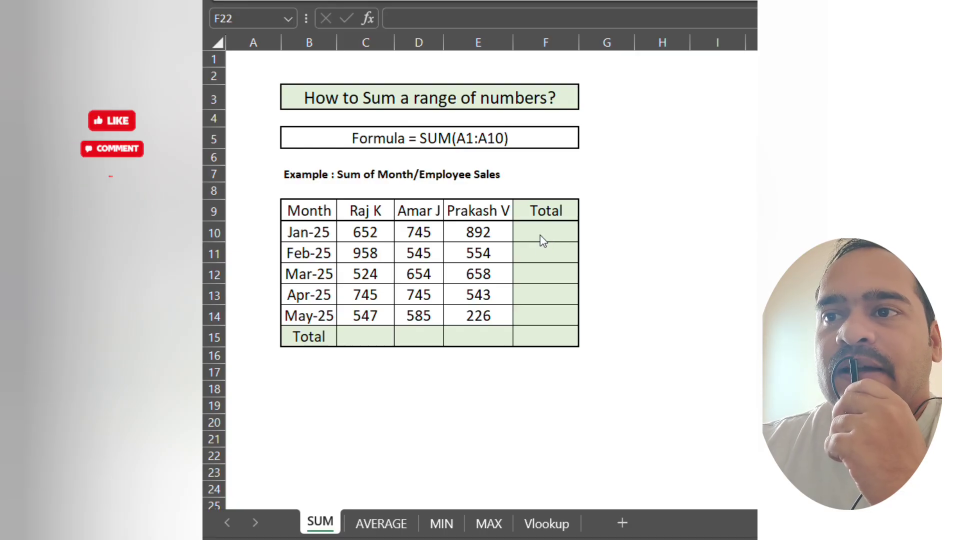
# Enter =SUM(C10:E10) in cell F10 to total the Jan-25 sales
pyautogui.click(541, 234)
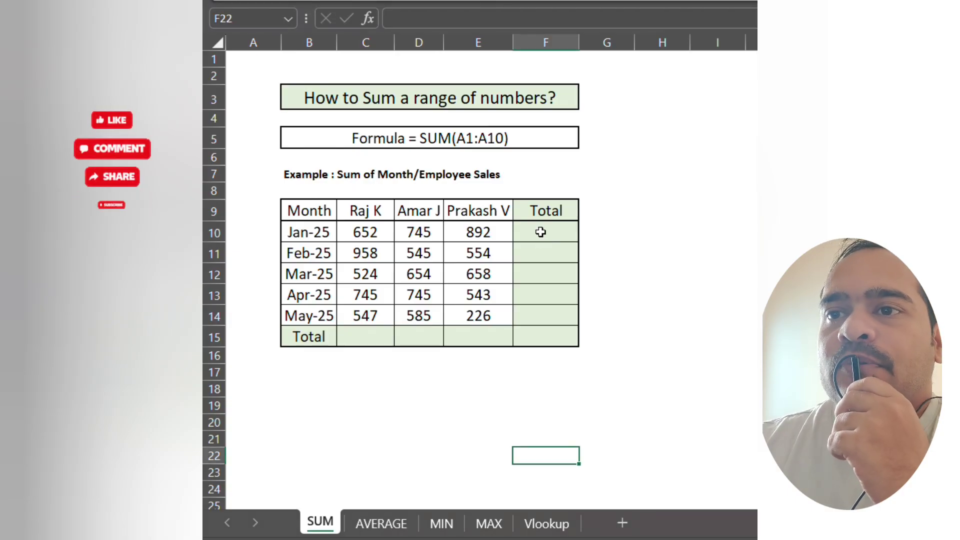
pyautogui.click(545, 236)
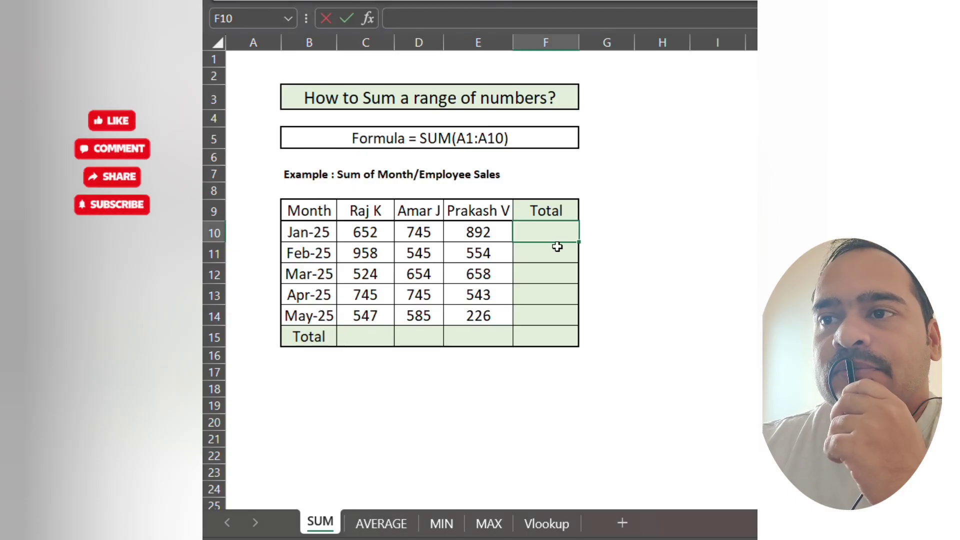
pyautogui.write('=')
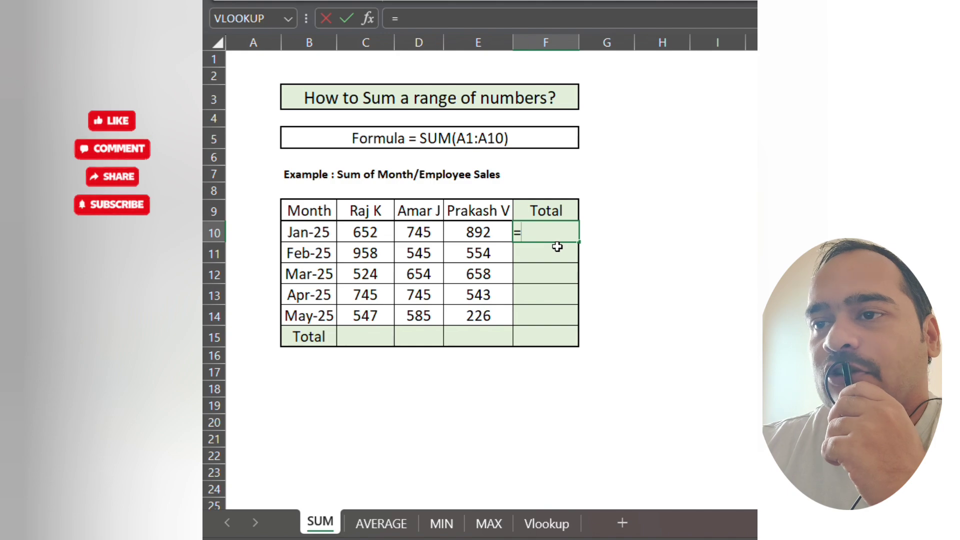
pyautogui.write('s')
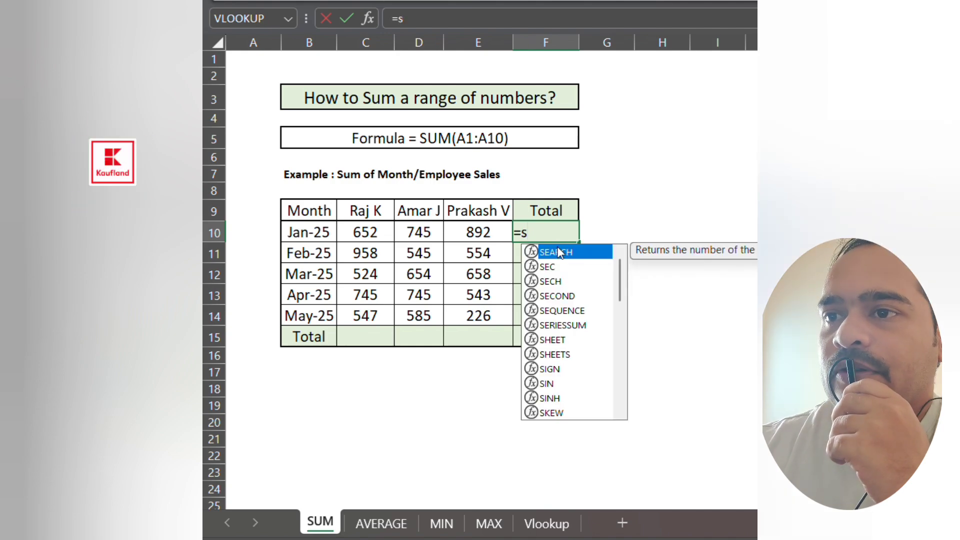
pyautogui.write('um')
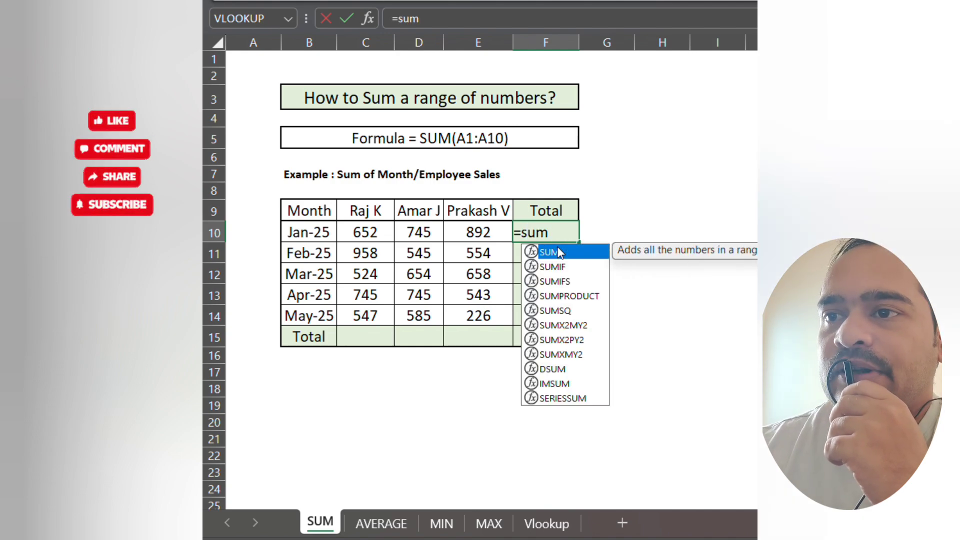
pyautogui.write('(')
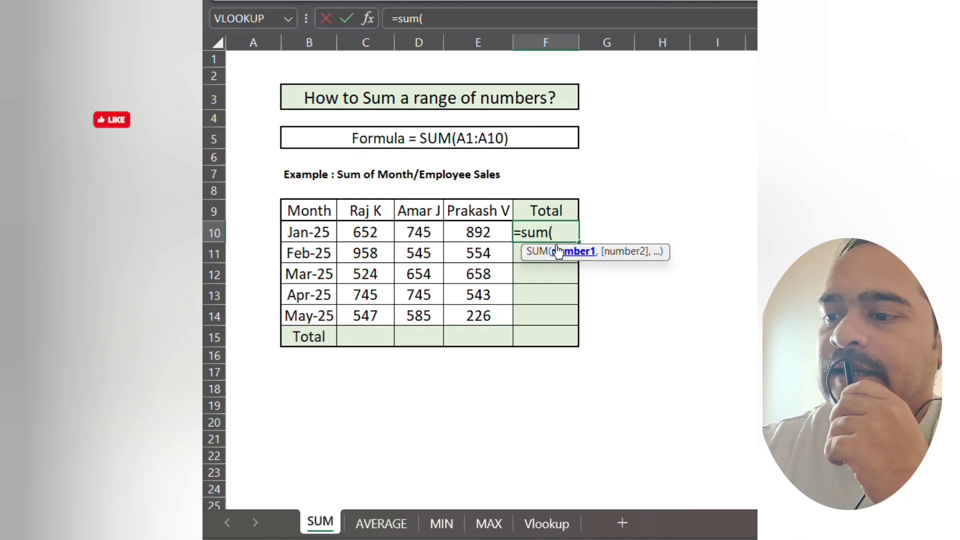
pyautogui.moveTo(367, 231); pyautogui.dragTo(449, 233)
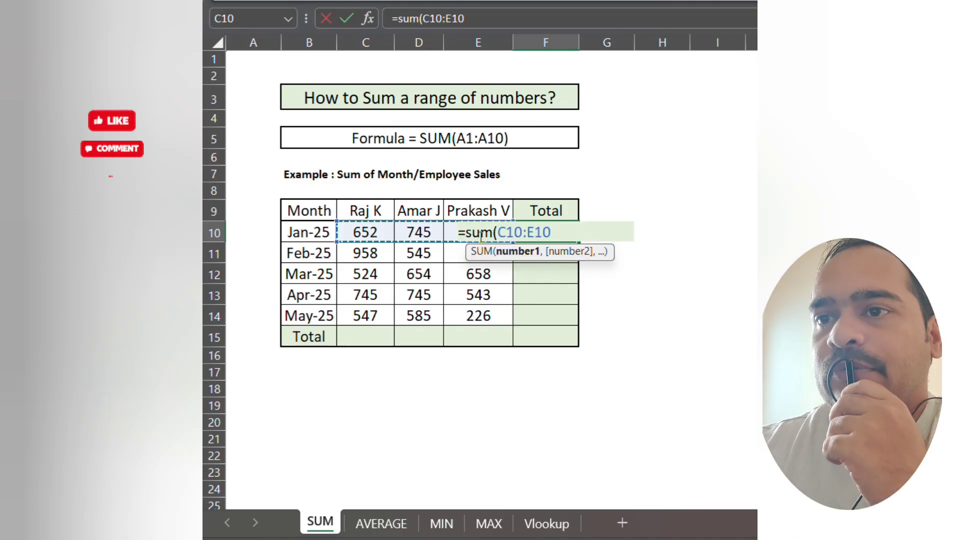
pyautogui.write(')')
pyautogui.press('Return')
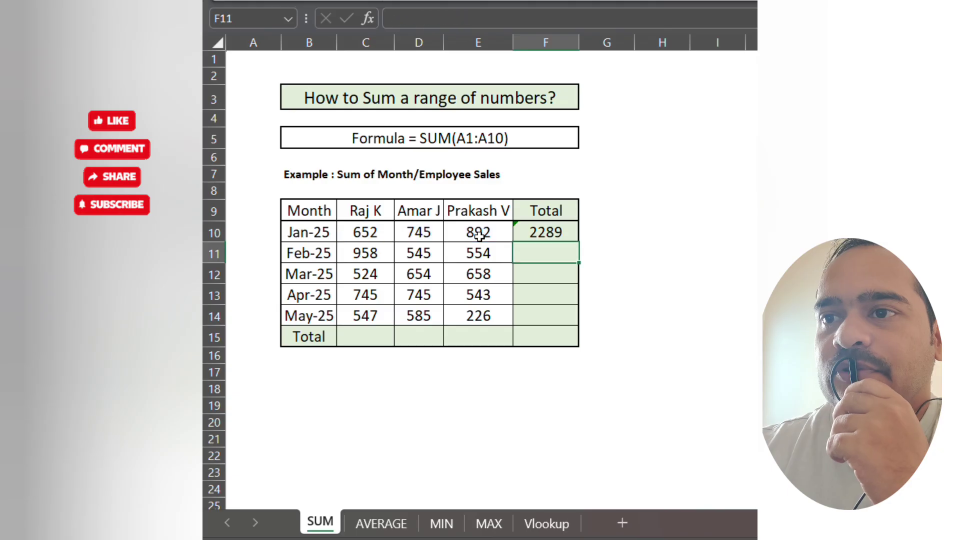
# Fill the Jan-25 total formula down the Total column from F10 through F15
pyautogui.press('Up')
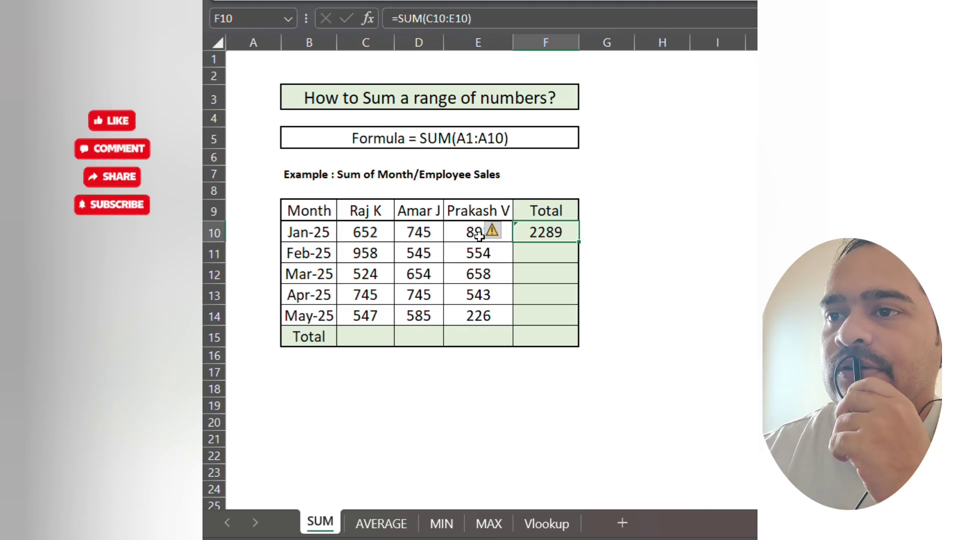
pyautogui.moveTo(578, 244); pyautogui.dragTo(577, 340)
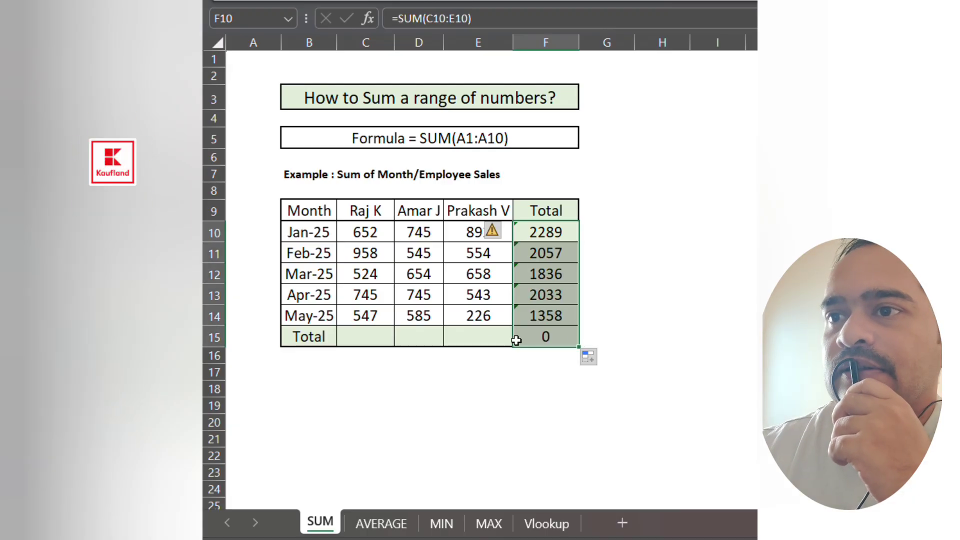
pyautogui.click(540, 331)
pyautogui.click(546, 253)
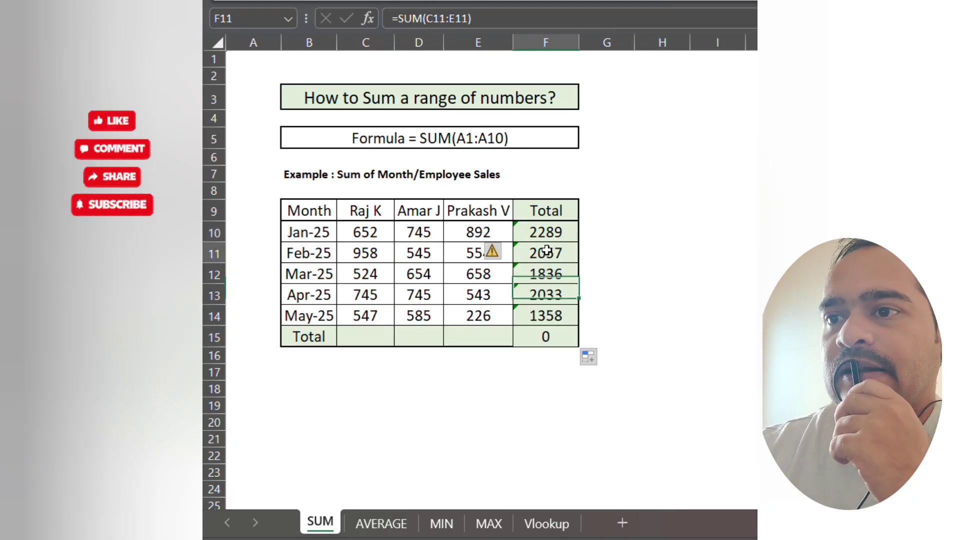
pyautogui.click(549, 337)
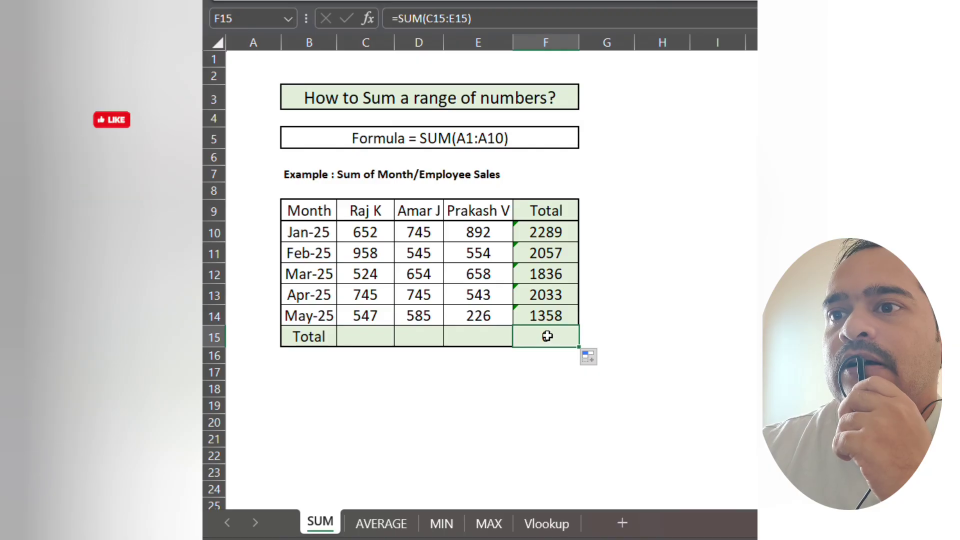
# Enter =SUM(C10:C14) in cell C15 to total the first employee's monthly sales
pyautogui.doubleClick(374, 335)
pyautogui.write('=s')
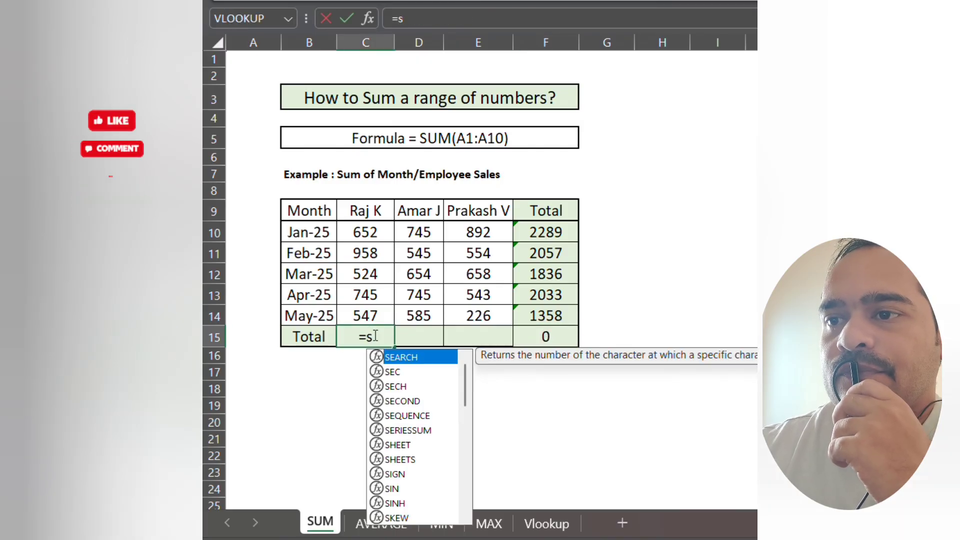
pyautogui.write('um')
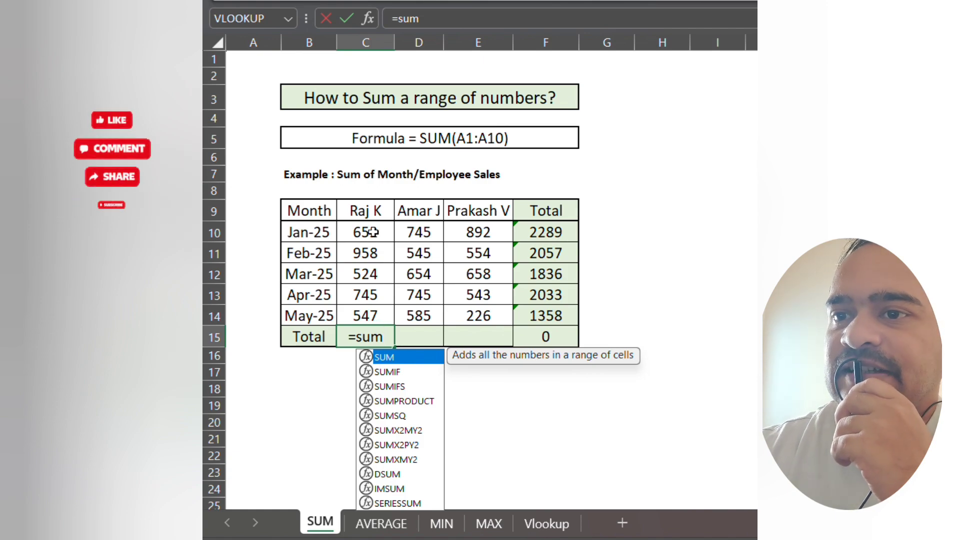
pyautogui.moveTo(373, 231); pyautogui.dragTo(377, 310)
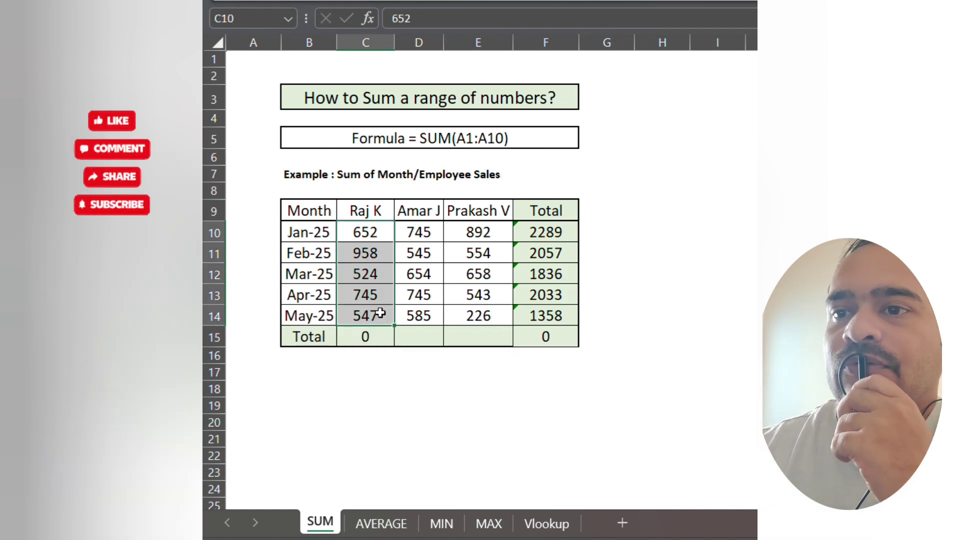
pyautogui.click(383, 339)
pyautogui.click(399, 18)
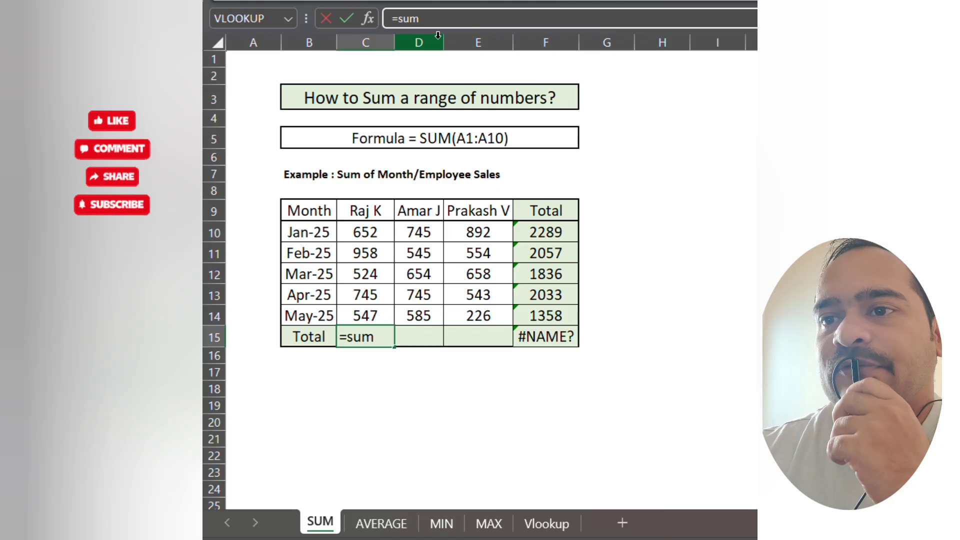
pyautogui.write('(')
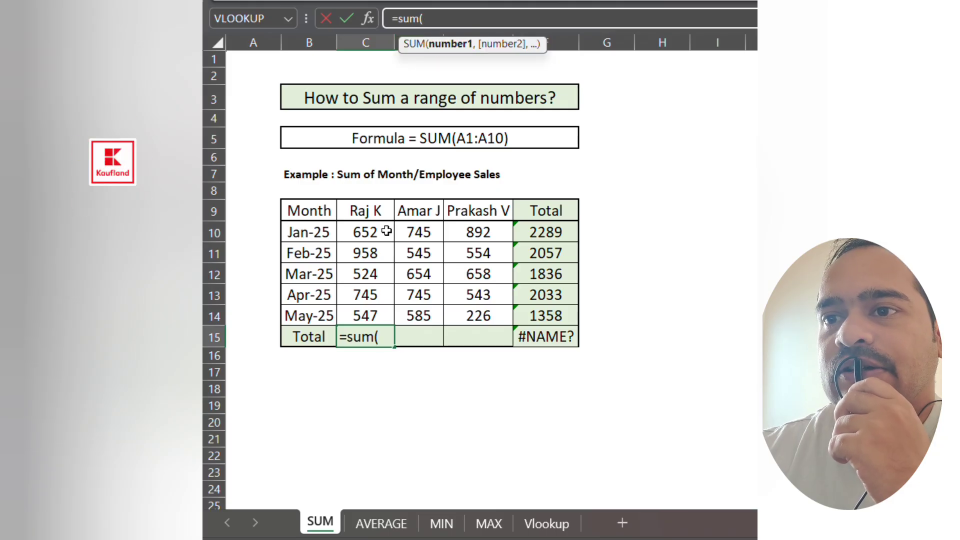
pyautogui.moveTo(372, 231); pyautogui.dragTo(368, 312)
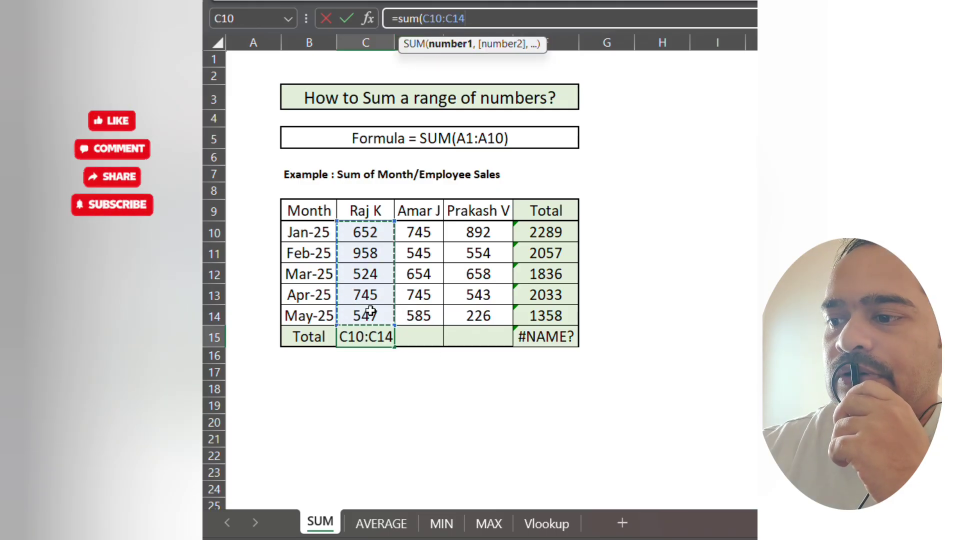
pyautogui.write(')')
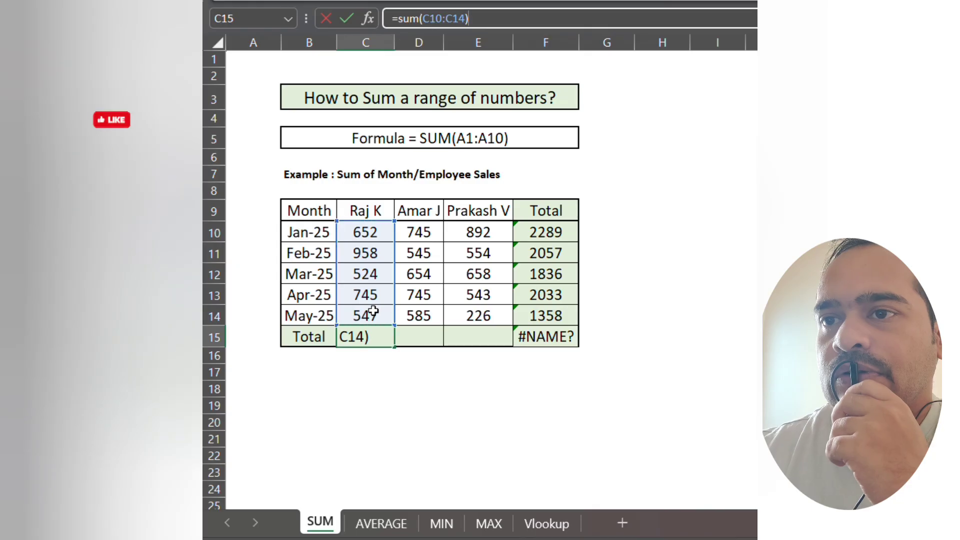
pyautogui.press('Return')
# Fill the column total formula from C15 across to E15 for the other two employees
pyautogui.click(368, 335)
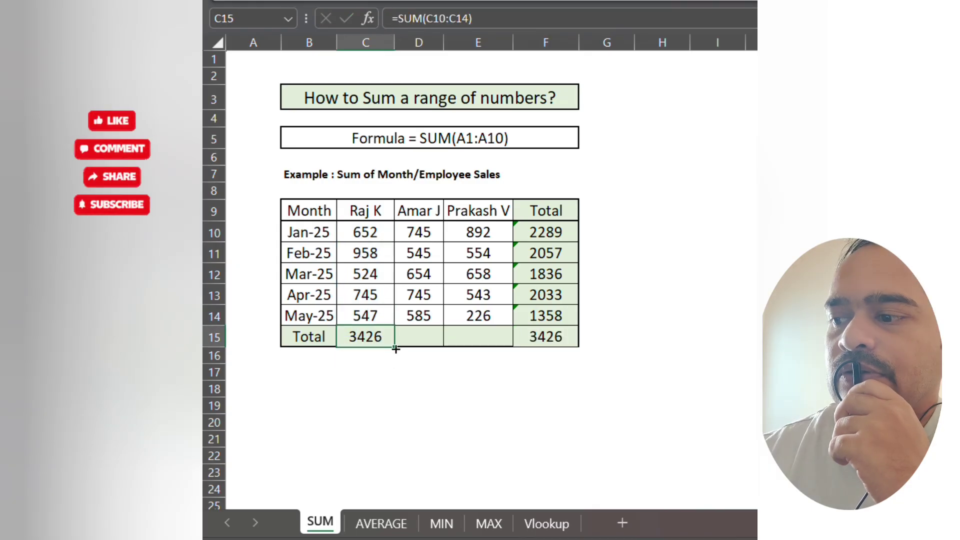
pyautogui.moveTo(395, 346); pyautogui.dragTo(503, 344)
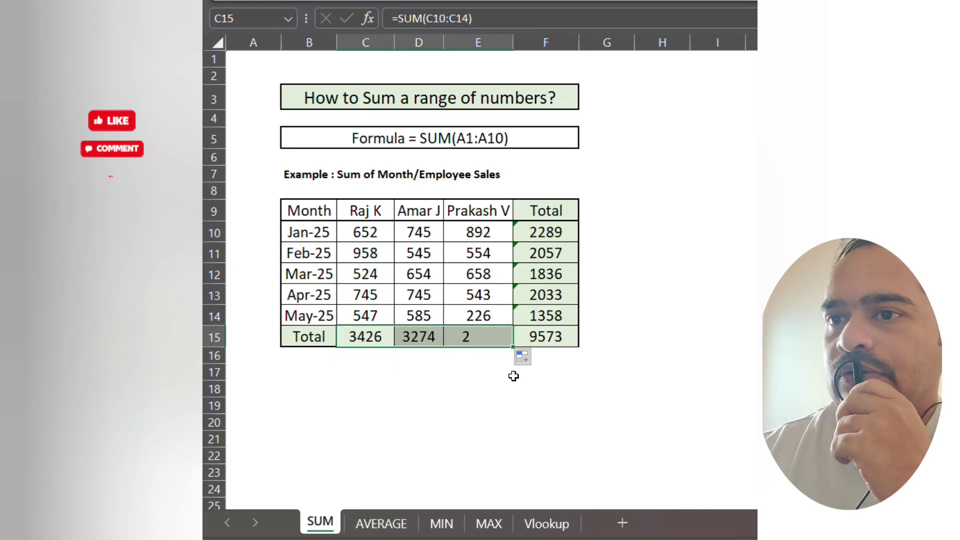
pyautogui.click(550, 226)
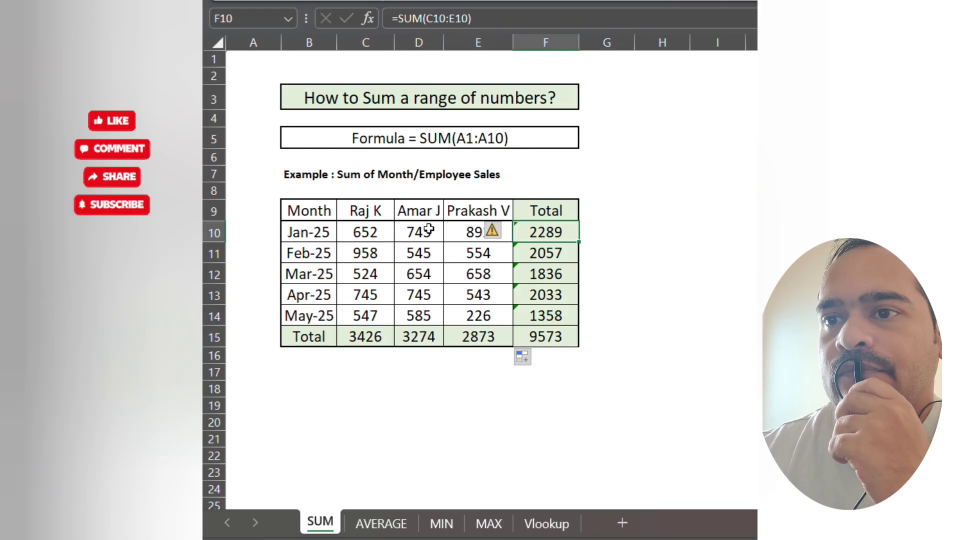
# Format the sales figures and totals in C10:F15 with comma style and no decimal places
pyautogui.moveTo(316, 211); pyautogui.dragTo(523, 337)
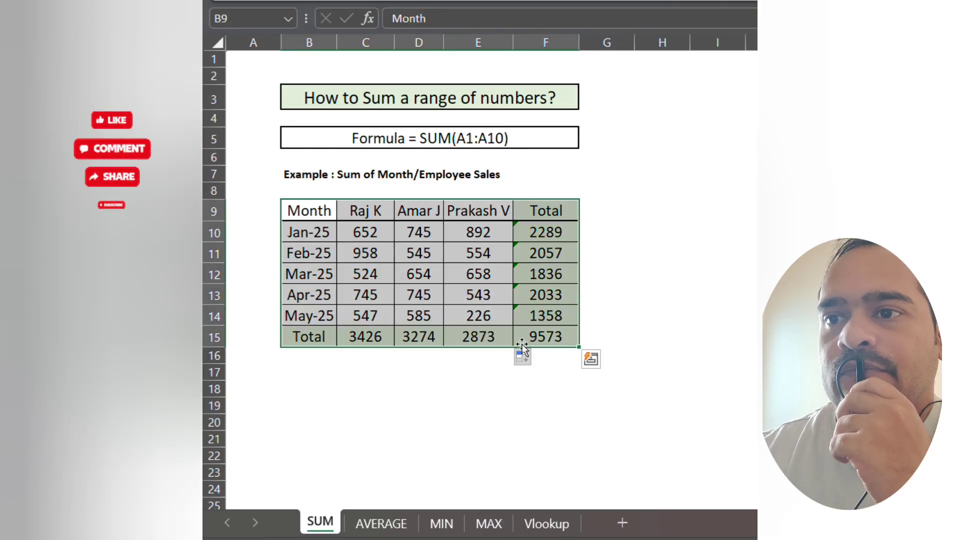
pyautogui.click(409, 285)
pyautogui.moveTo(377, 229); pyautogui.dragTo(550, 327)
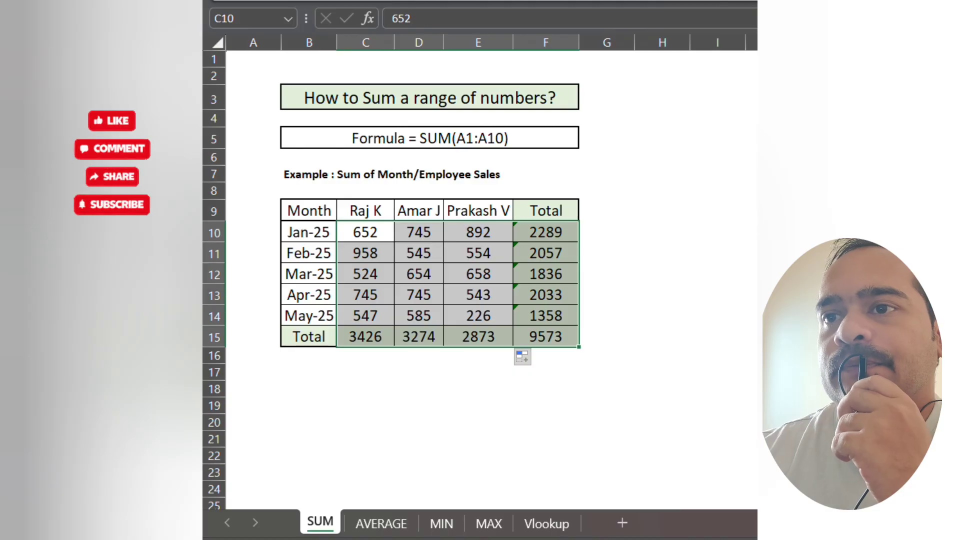
pyautogui.hotkey('alt', 'h')
pyautogui.press('k')
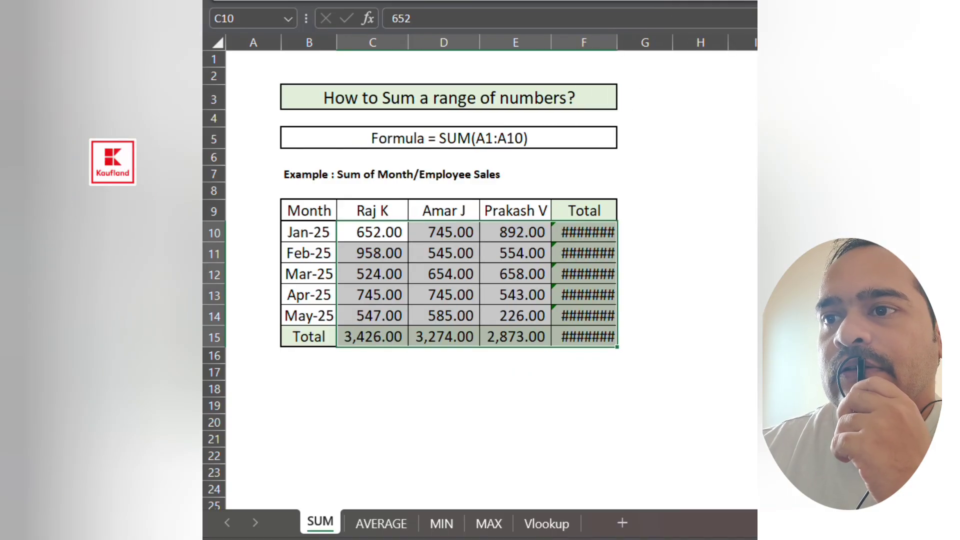
pyautogui.hotkey('alt', 'h')
pyautogui.press('9')
pyautogui.hotkey('alt', 'h')
pyautogui.press('9')
pyautogui.click(493, 385)
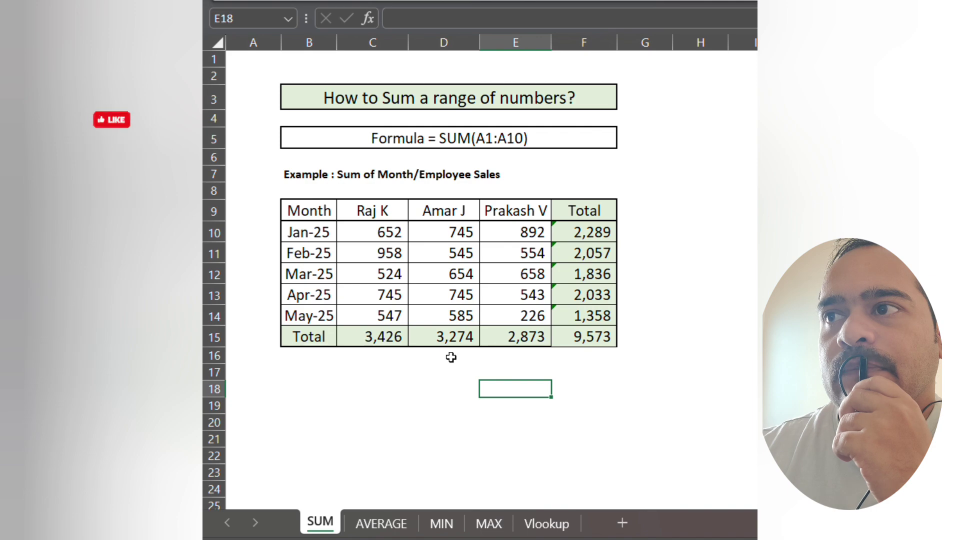
pyautogui.click(439, 336)
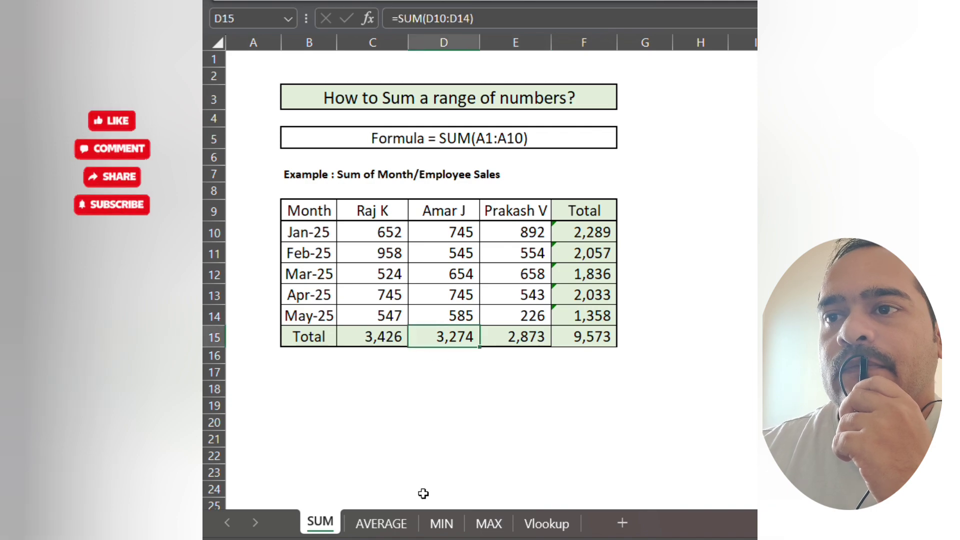
# On the AVERAGE sheet, enter =AVERAGE(C10:E10) in cell F10 to average the Jan-25 sales
pyautogui.click(403, 528)
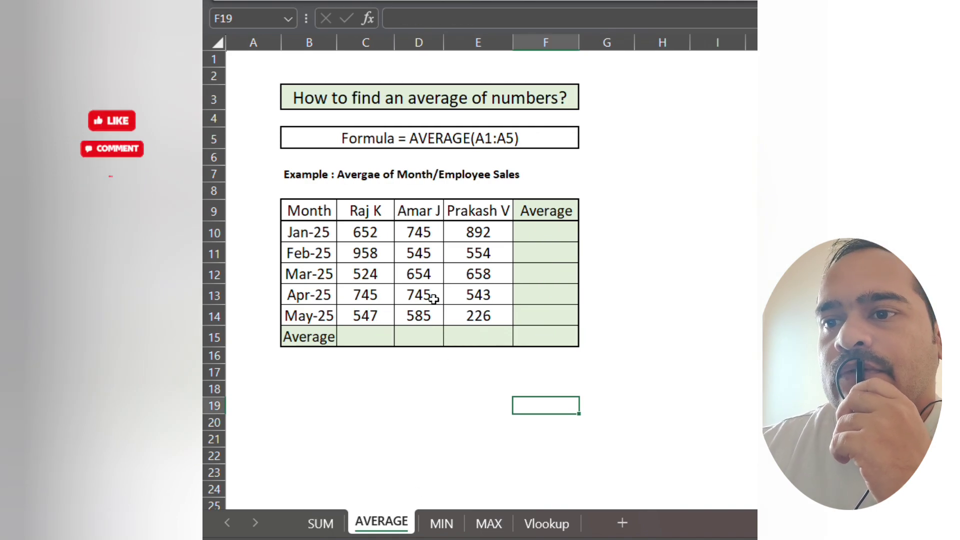
pyautogui.click(368, 232)
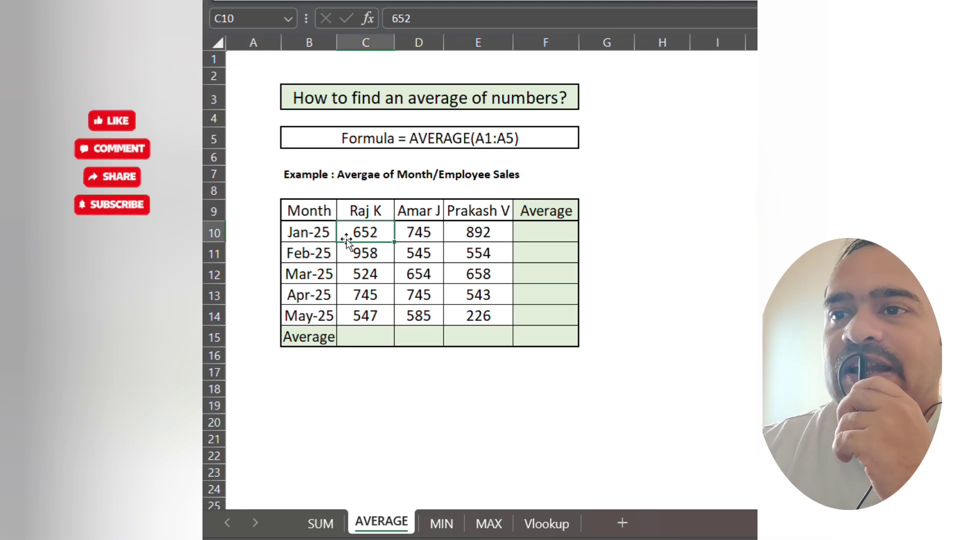
pyautogui.click(524, 239)
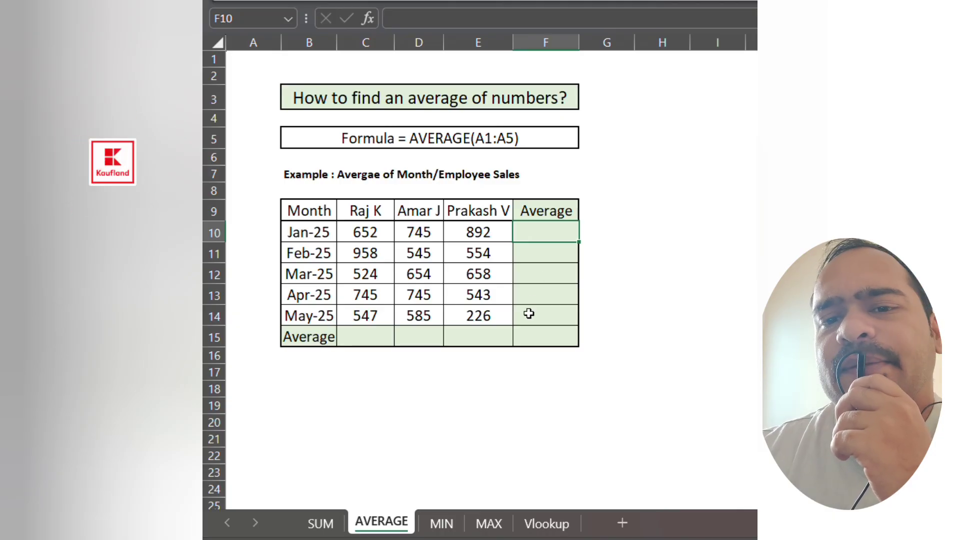
pyautogui.write('=')
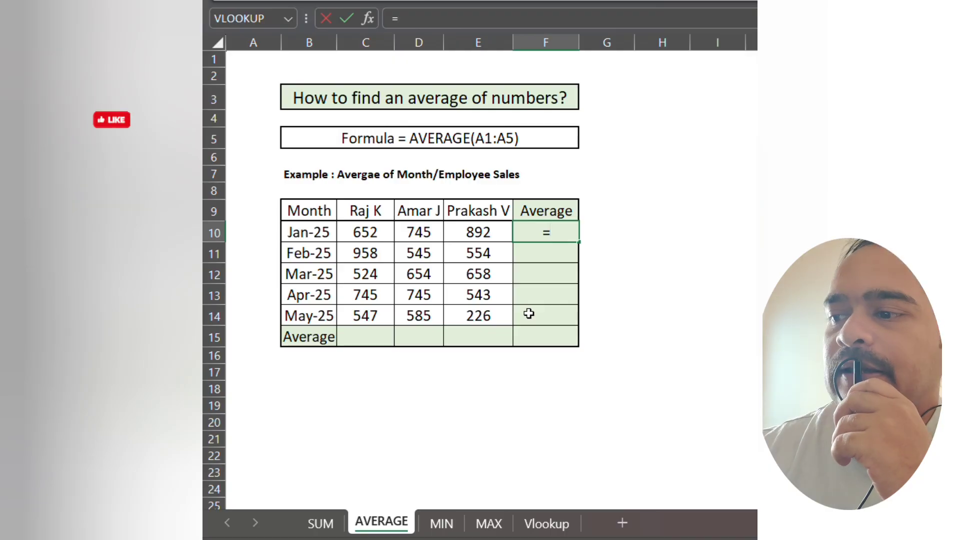
pyautogui.write('aver')
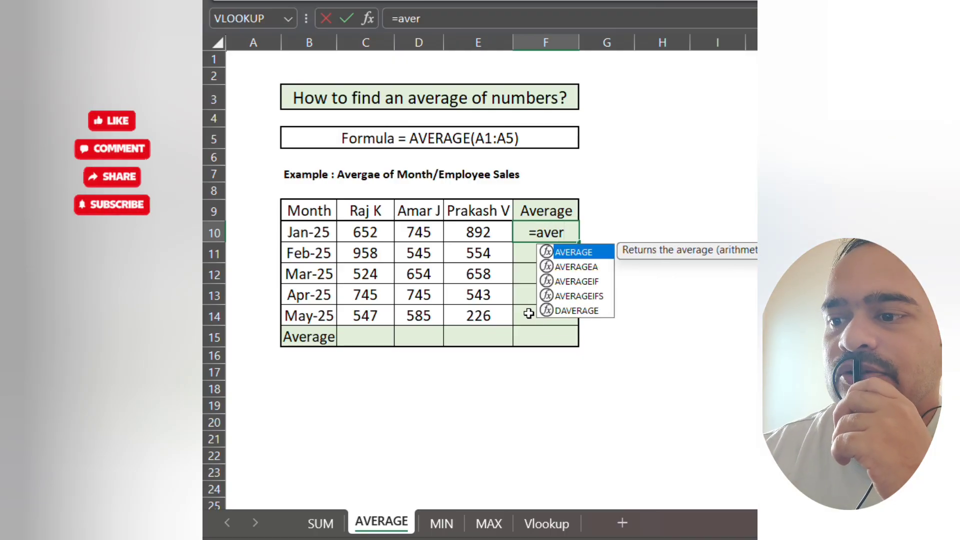
pyautogui.press('Tab')
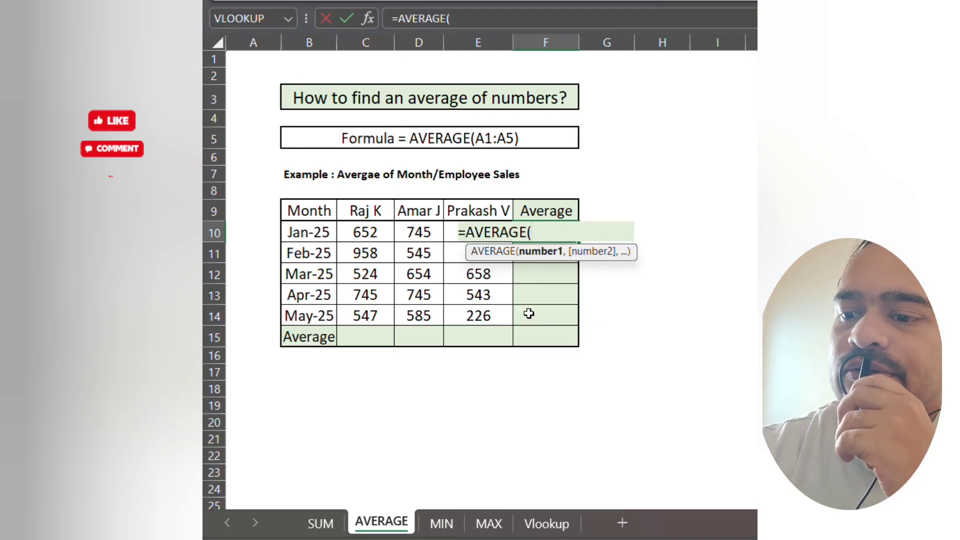
pyautogui.moveTo(371, 233); pyautogui.dragTo(452, 234)
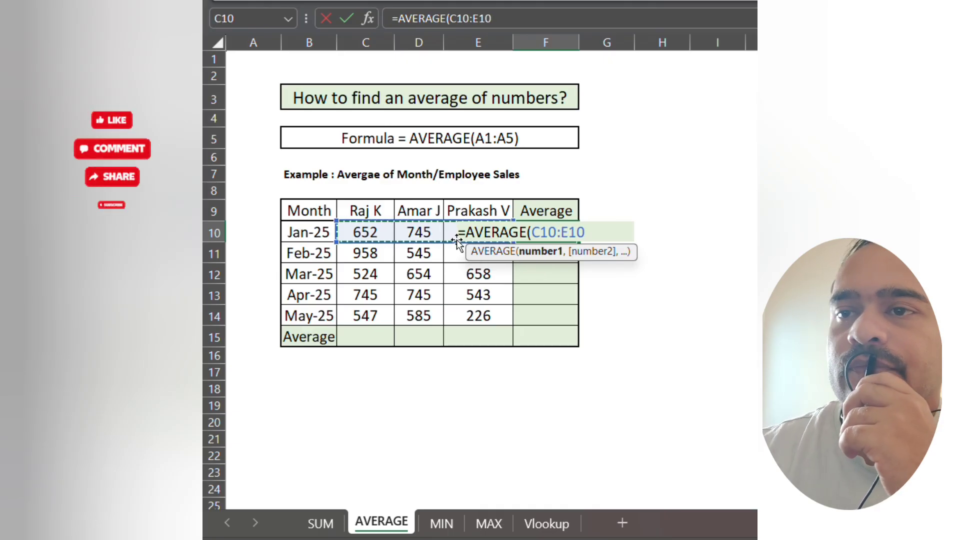
pyautogui.write(')')
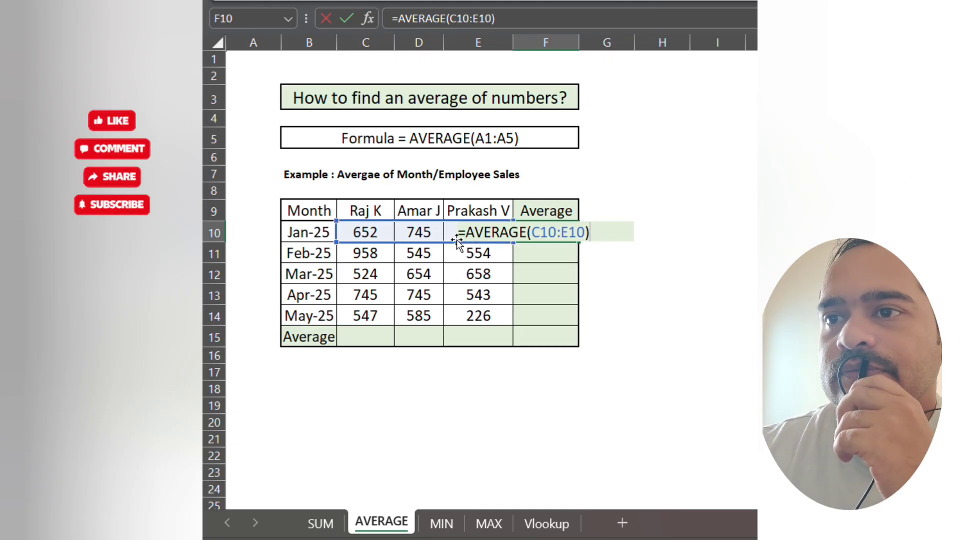
pyautogui.press('Return')
# Fill the Jan-25 average formula down the Average column from F10 through F15
pyautogui.click(548, 232)
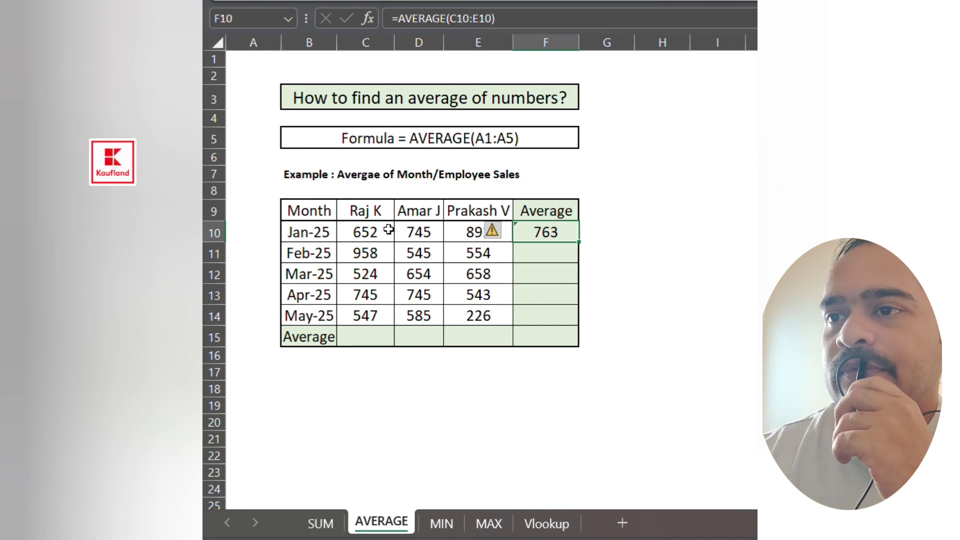
pyautogui.moveTo(385, 231); pyautogui.dragTo(478, 232)
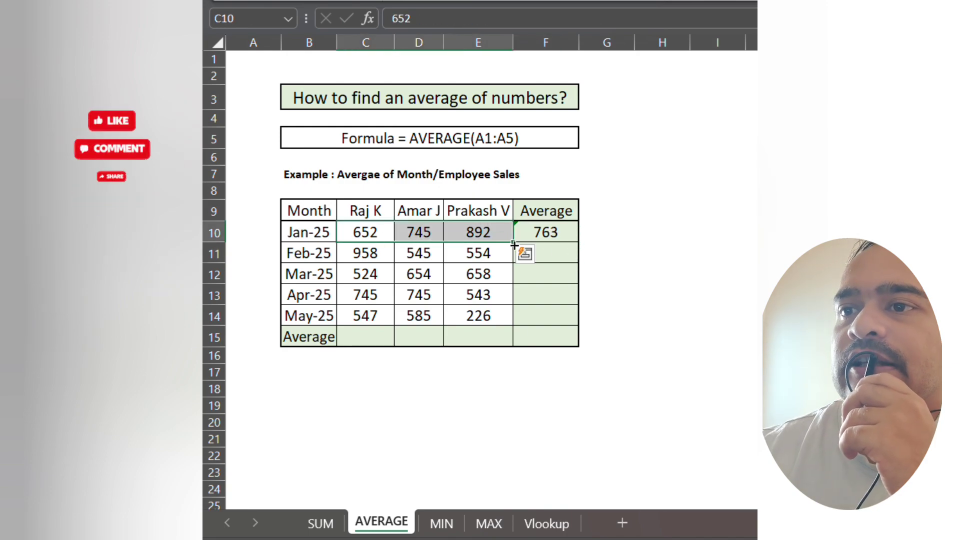
pyautogui.click(563, 235)
pyautogui.moveTo(580, 242); pyautogui.dragTo(577, 346)
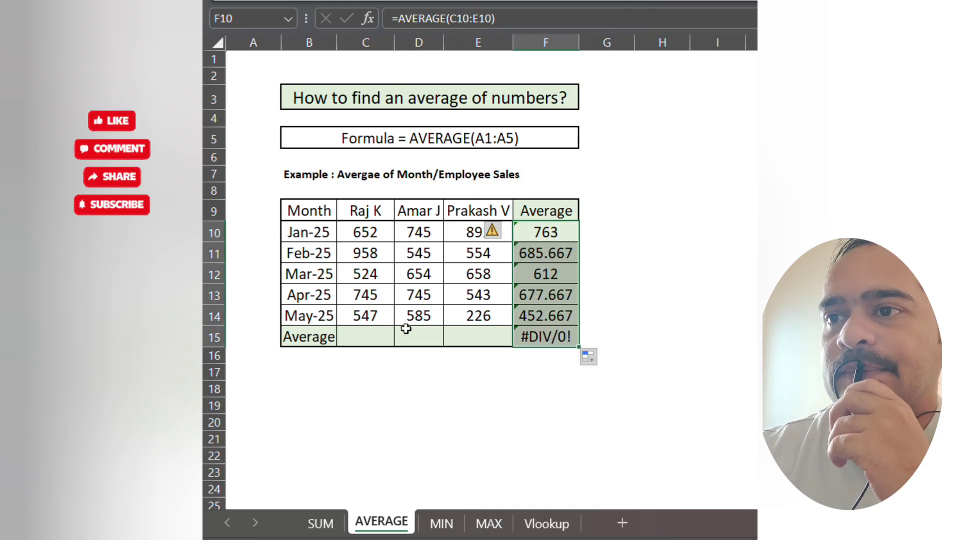
# Enter =AVERAGE(C10:C14) in cell C15 and fill it across to E15 for the other two employees
pyautogui.click(383, 334)
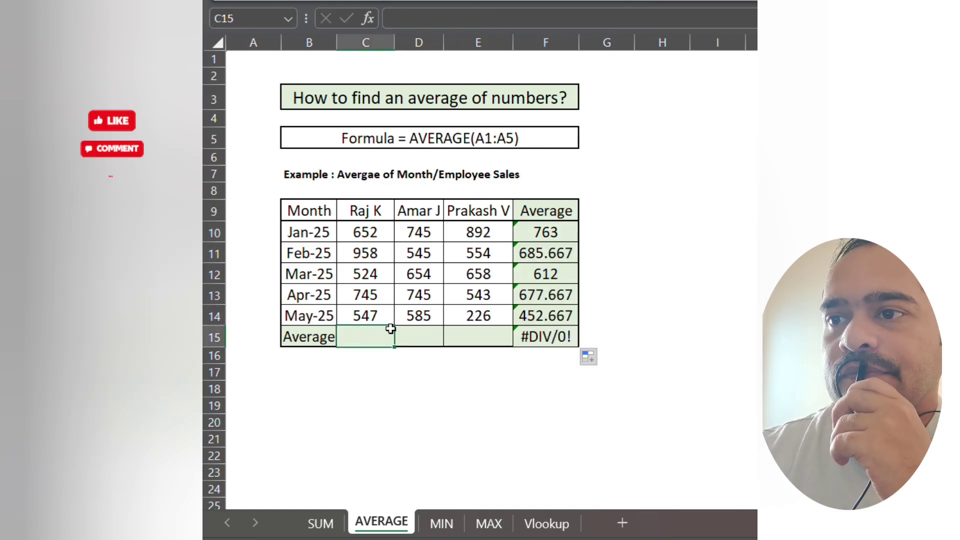
pyautogui.write('=a')
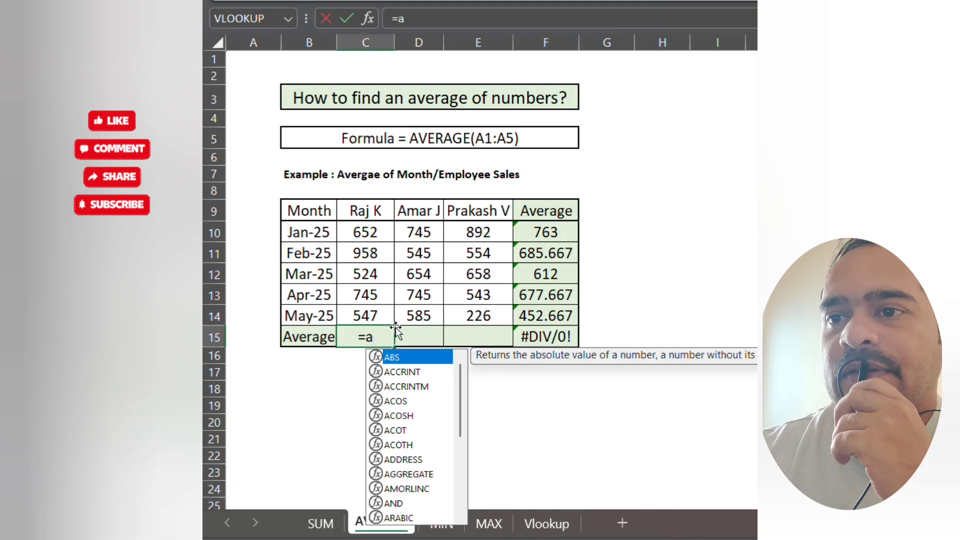
pyautogui.write('ve')
pyautogui.press('Down')
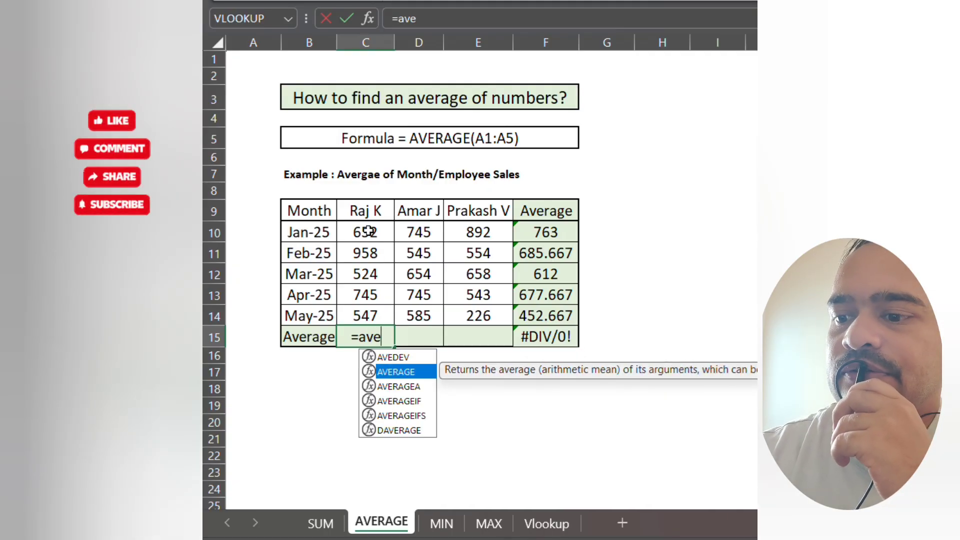
pyautogui.moveTo(369, 230)
pyautogui.mouseDown()
pyautogui.moveTo(364, 314)
pyautogui.moveTo(367, 236)
pyautogui.mouseUp()
pyautogui.click(385, 338)
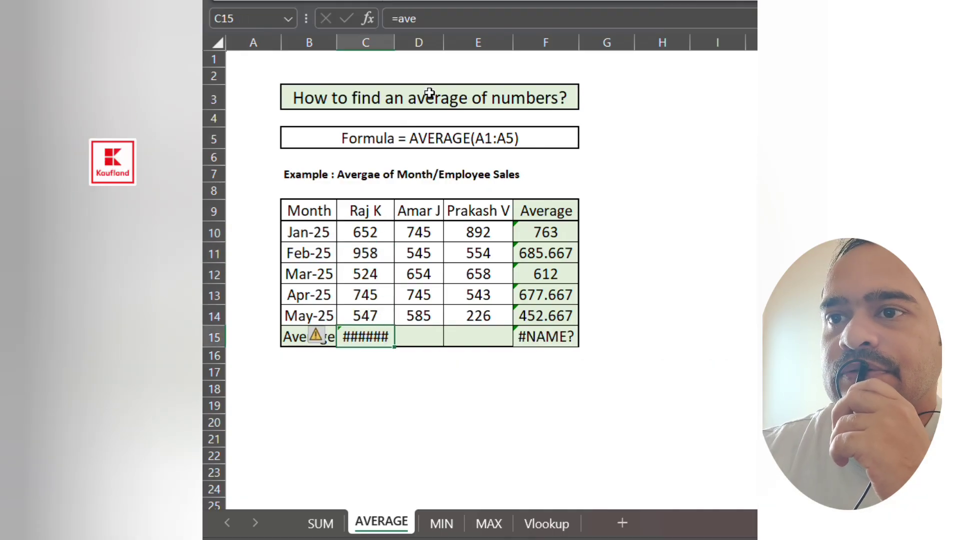
pyautogui.click(448, 20)
pyautogui.write('r')
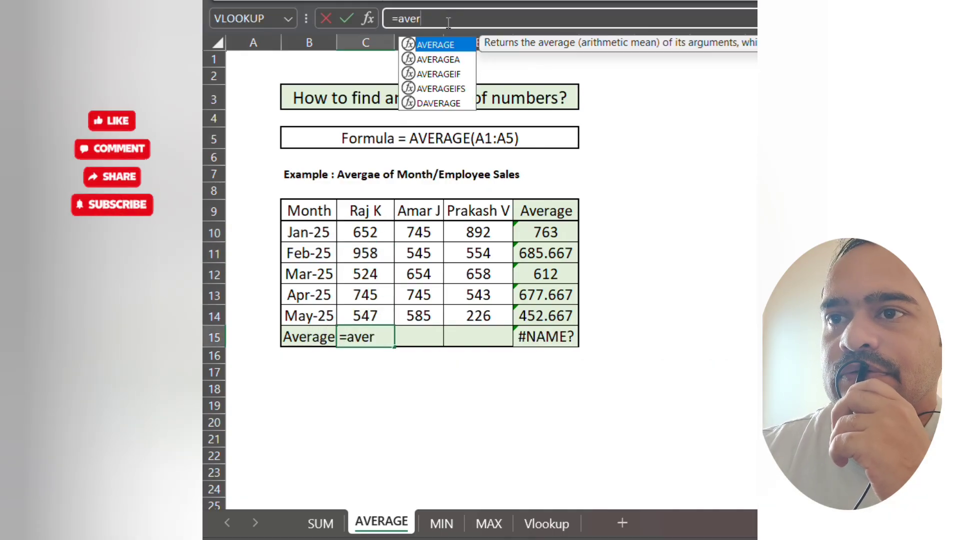
pyautogui.press('Tab')
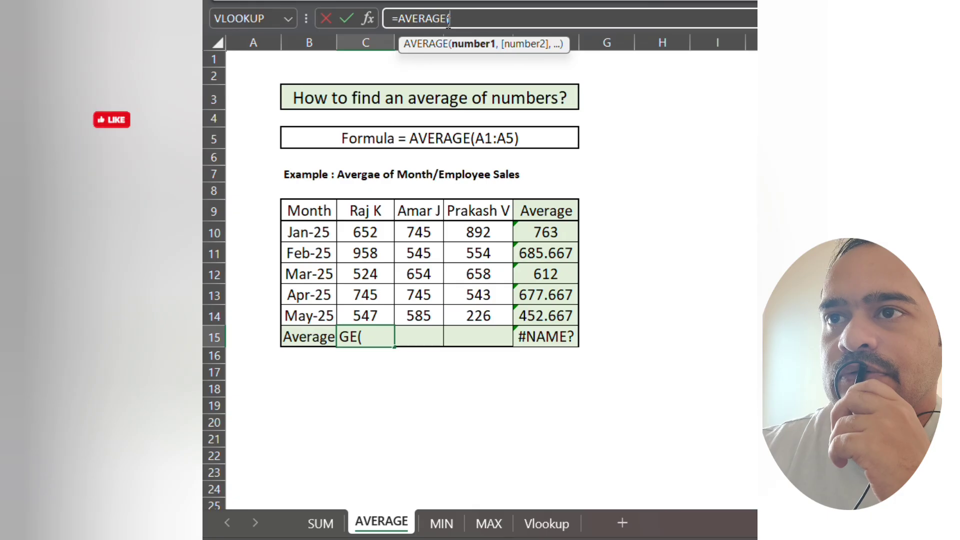
pyautogui.moveTo(365, 235); pyautogui.dragTo(368, 317)
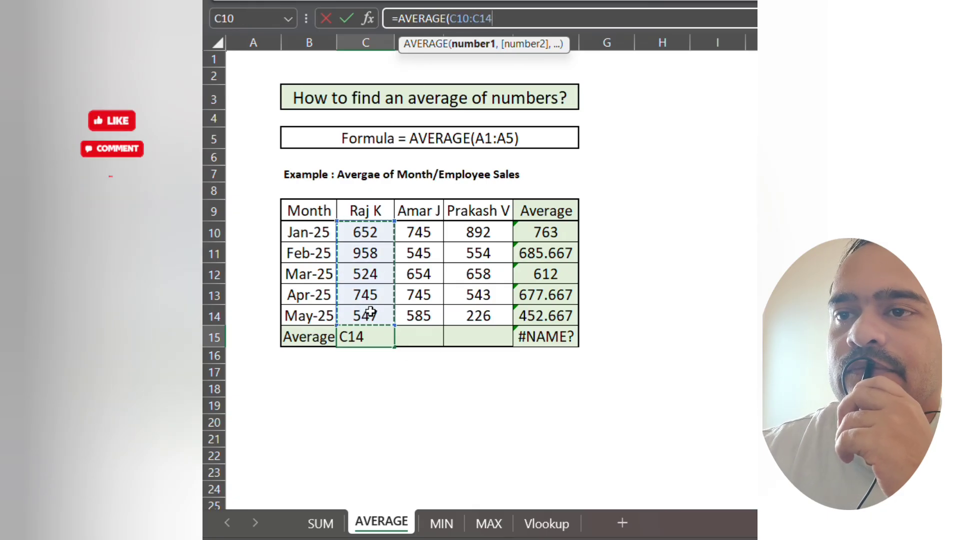
pyautogui.press('Return')
pyautogui.press('Up')
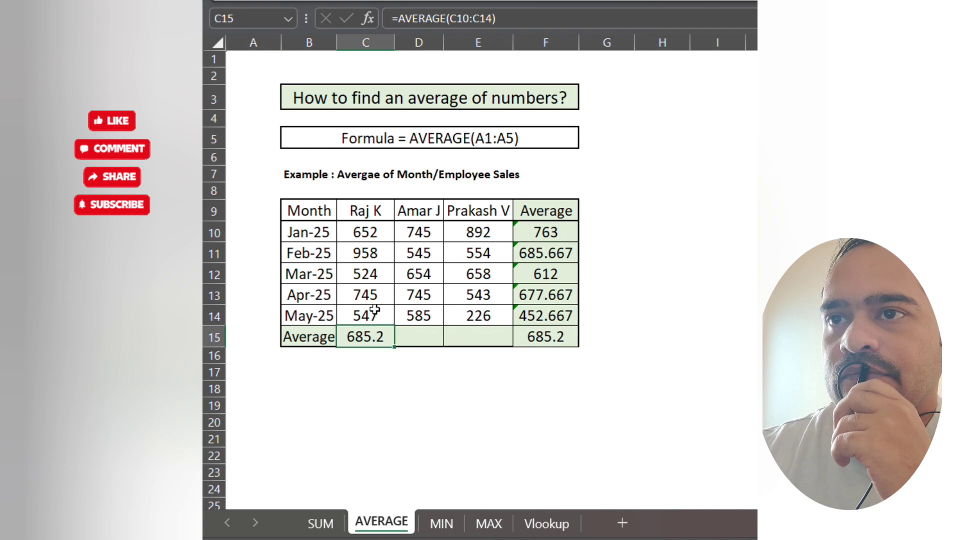
pyautogui.moveTo(402, 347); pyautogui.dragTo(483, 348)
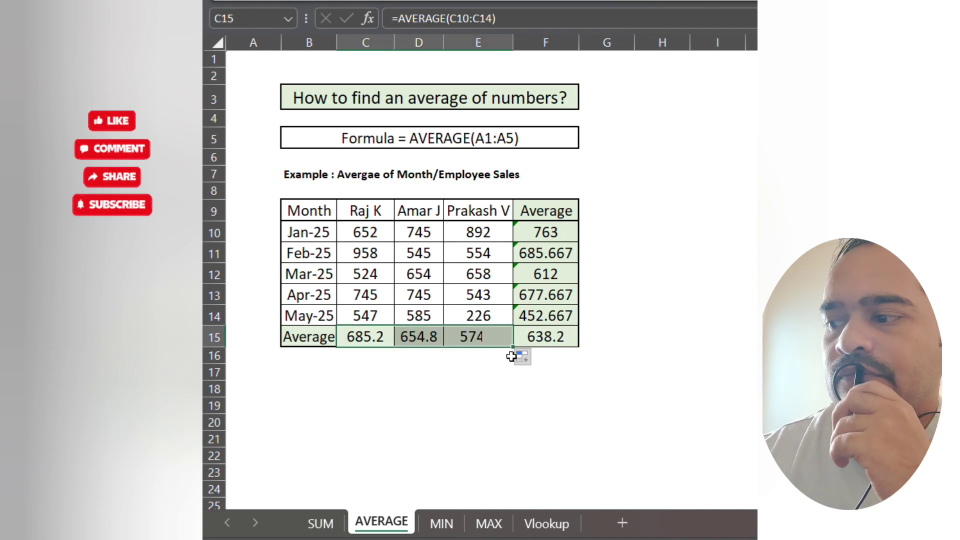
# Examine the sales figures and the completed row and column averages in the AVERAGE sheet's table
pyautogui.click(367, 234)
pyautogui.moveTo(368, 240); pyautogui.dragTo(506, 333)
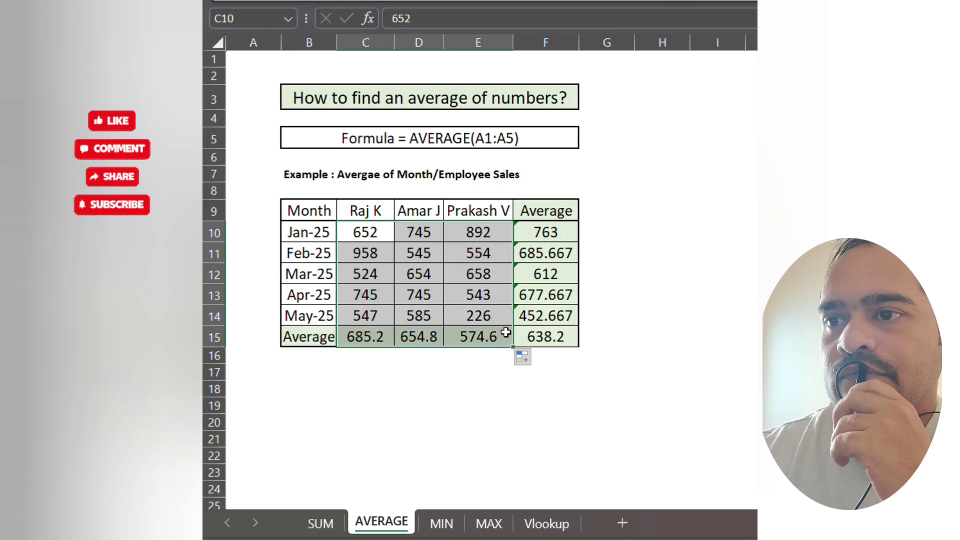
pyautogui.click(541, 340)
pyautogui.moveTo(365, 337); pyautogui.dragTo(459, 330)
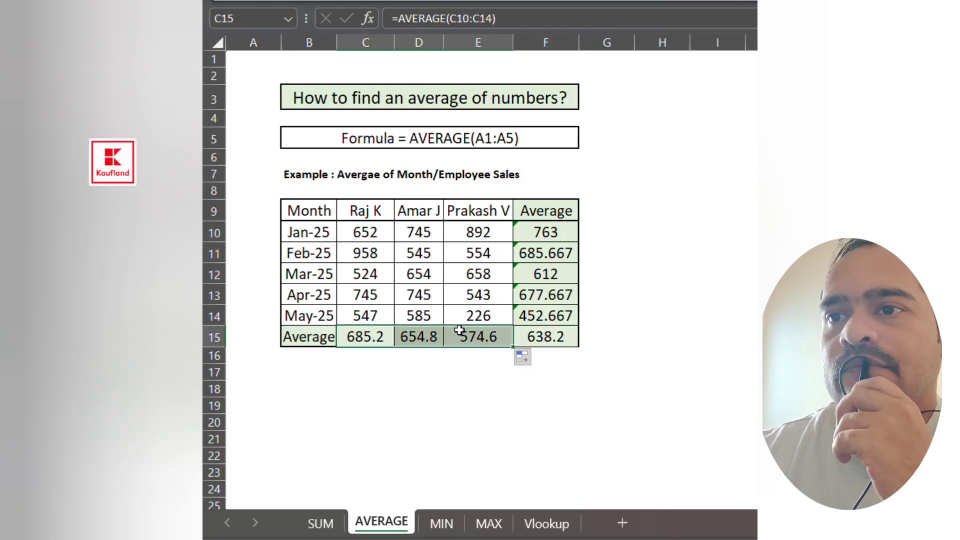
pyautogui.moveTo(365, 316); pyautogui.dragTo(504, 308)
pyautogui.moveTo(365, 295); pyautogui.dragTo(506, 293)
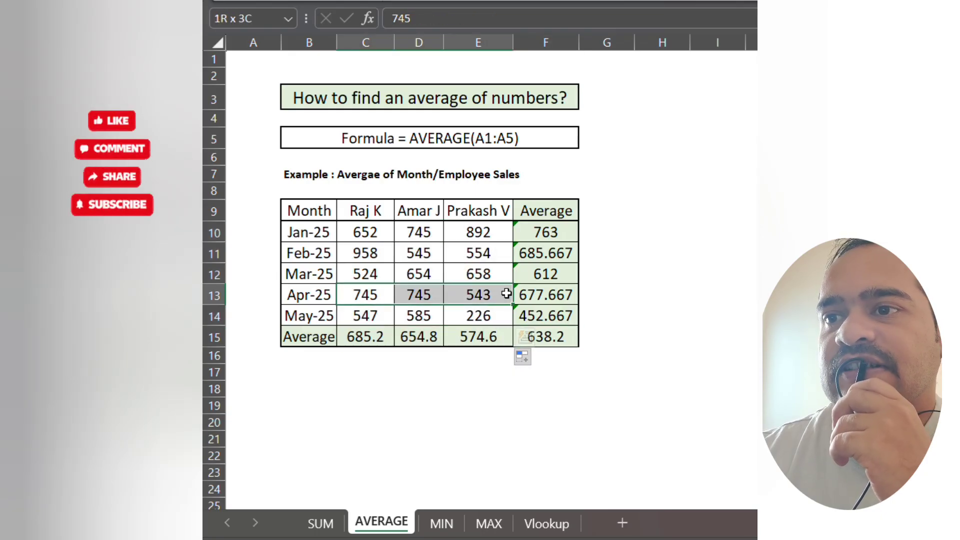
pyautogui.moveTo(553, 215); pyautogui.dragTo(585, 333)
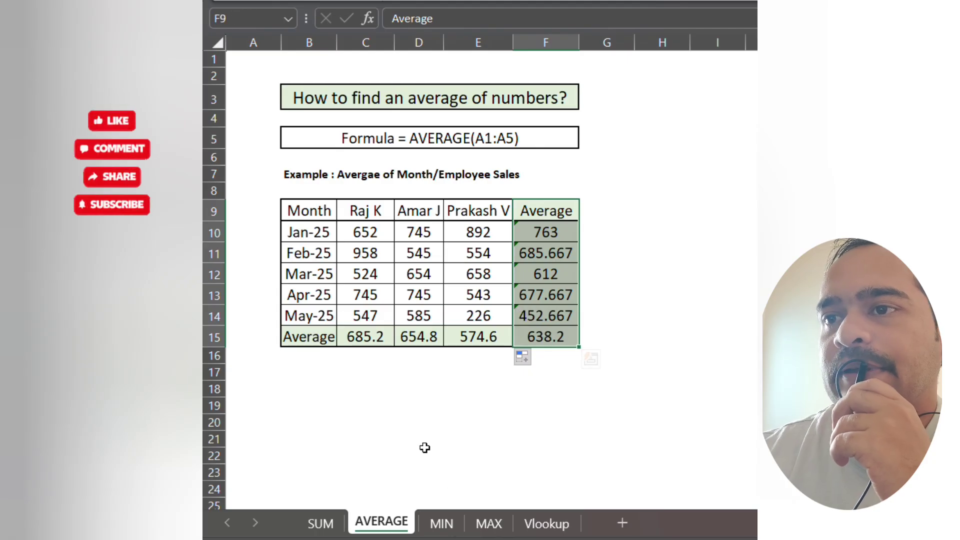
# On the MIN sheet, enter =MIN(C10:E10) in cell F10 to find the lowest Jan-25 sales
pyautogui.click(447, 524)
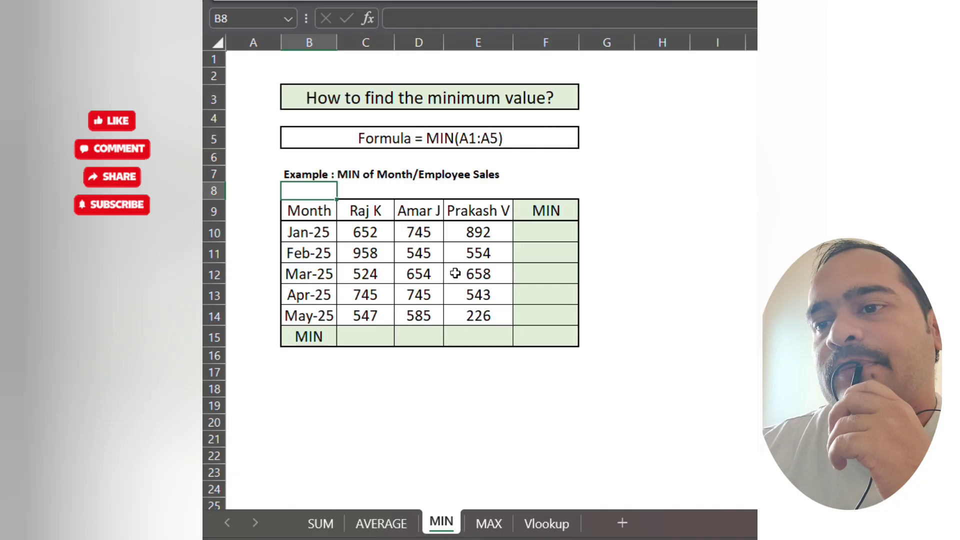
pyautogui.moveTo(358, 232); pyautogui.dragTo(476, 233)
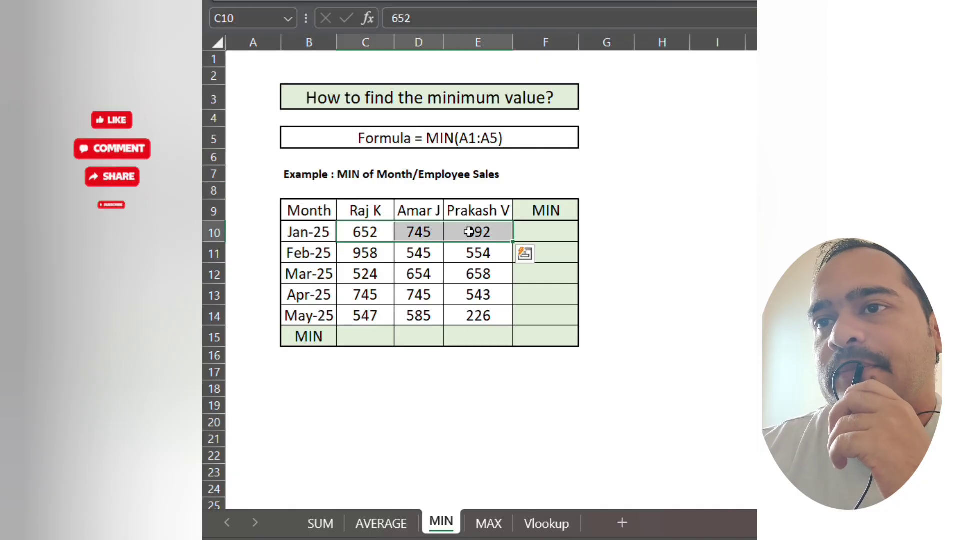
pyautogui.click(536, 234)
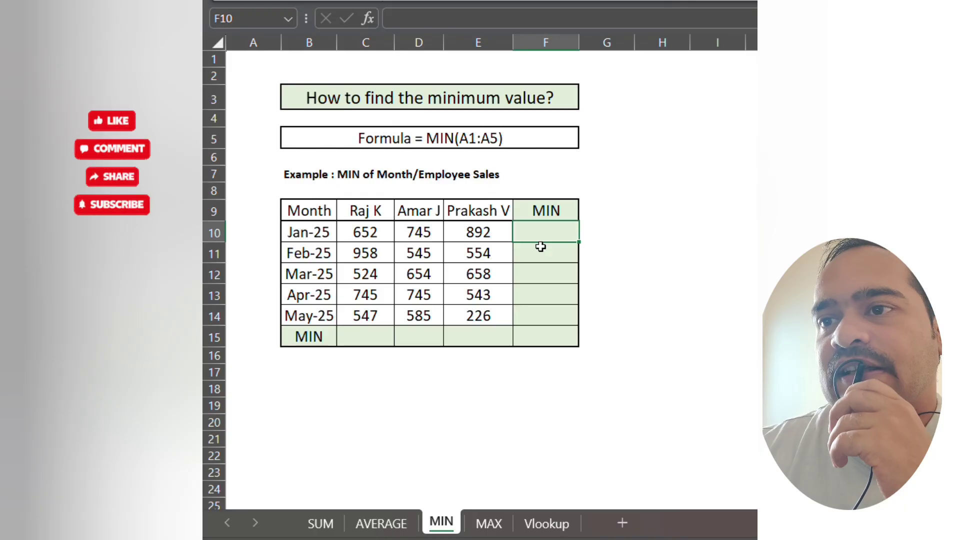
pyautogui.write('=')
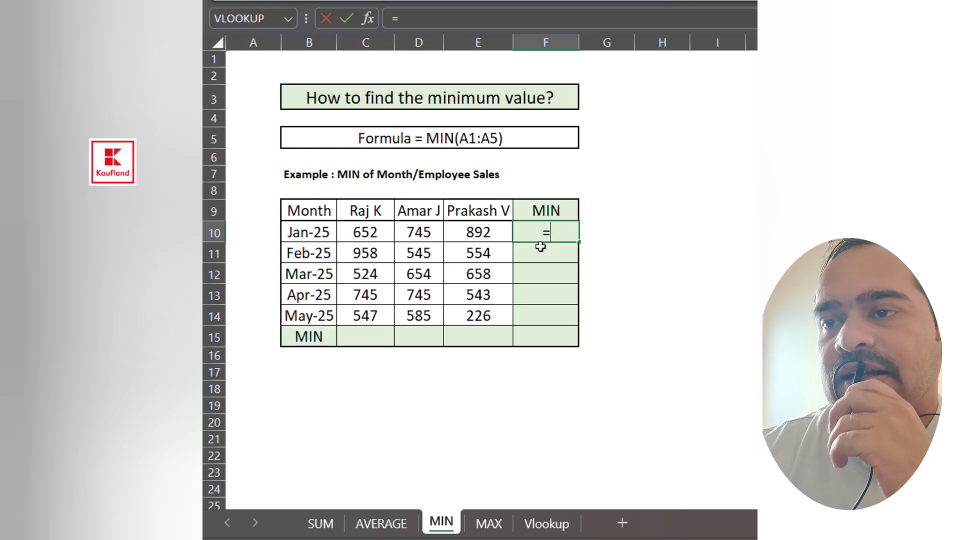
pyautogui.write('min')
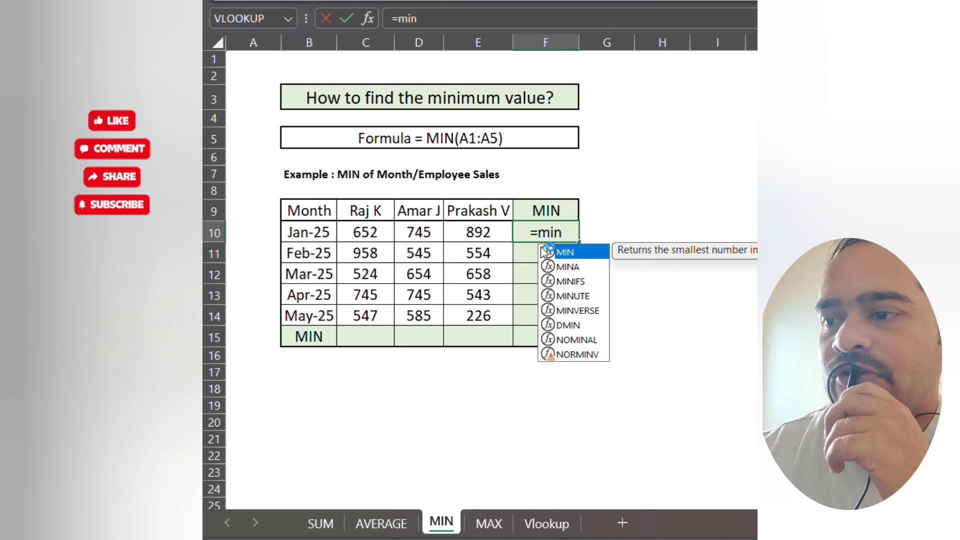
pyautogui.doubleClick(546, 252)
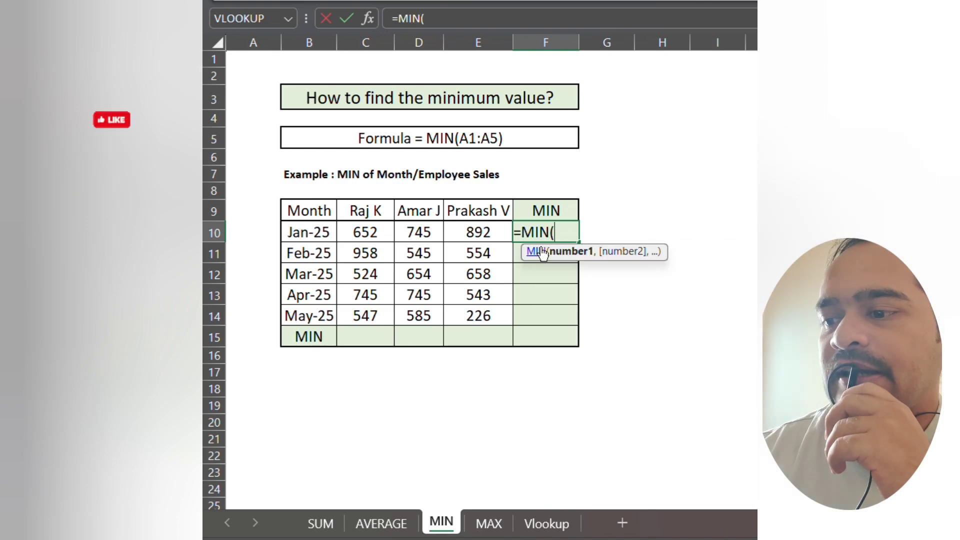
pyautogui.moveTo(370, 234); pyautogui.dragTo(457, 229)
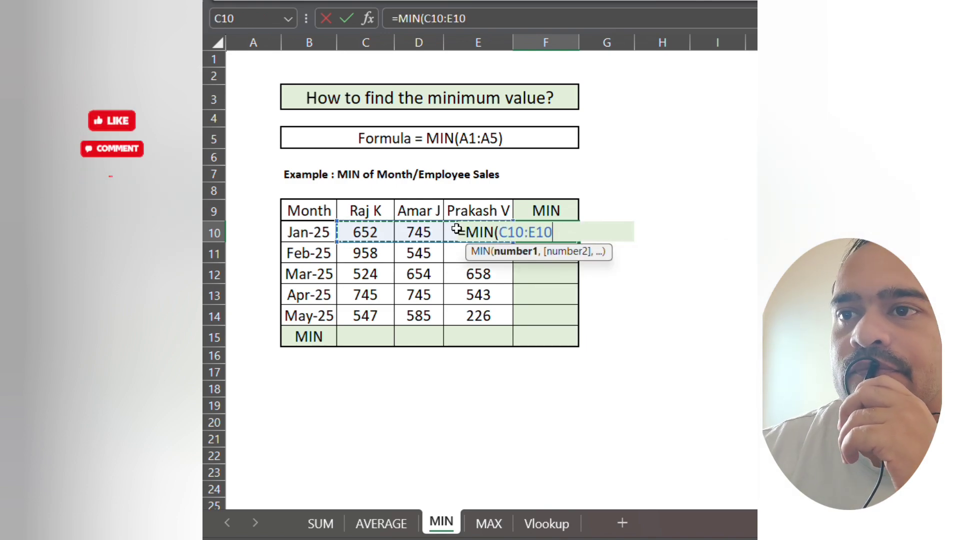
pyautogui.write(')')
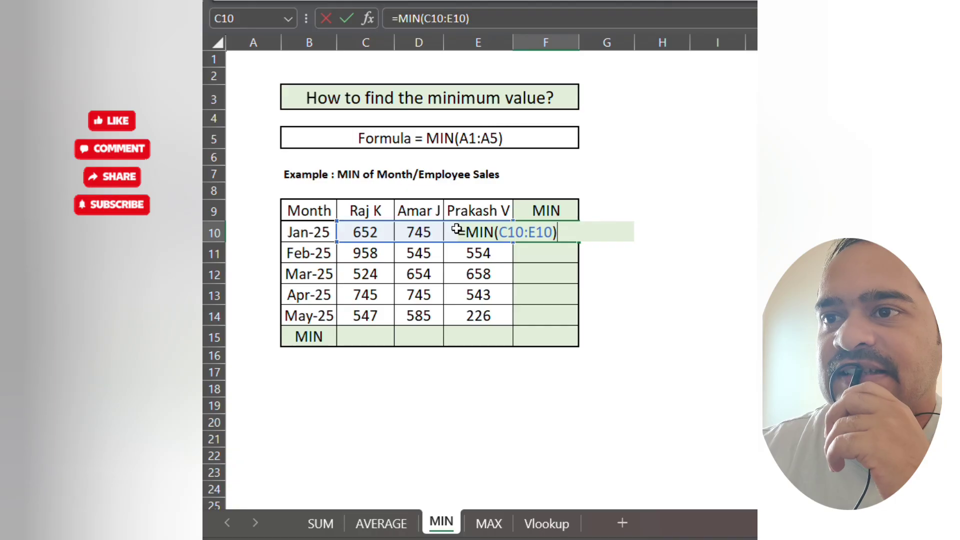
pyautogui.press('Return')
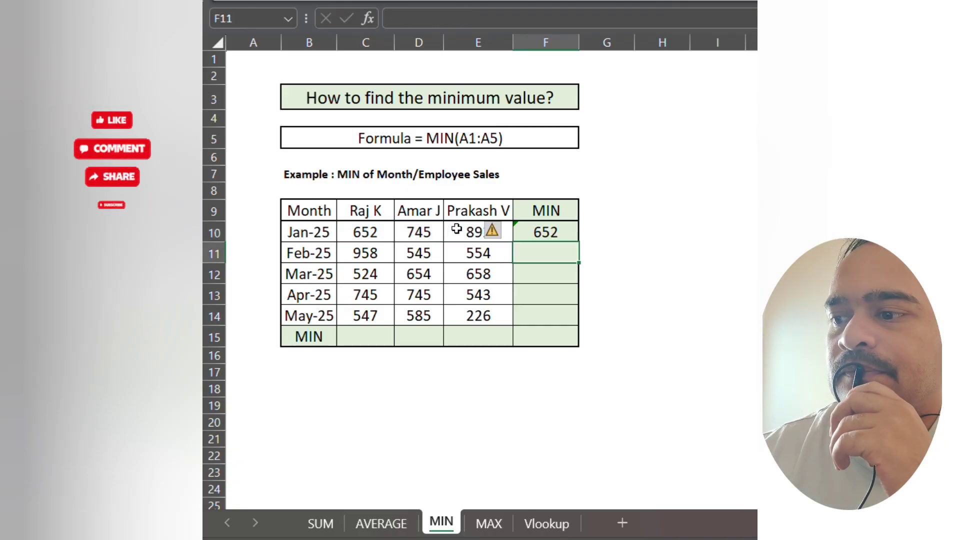
pyautogui.press('Up')
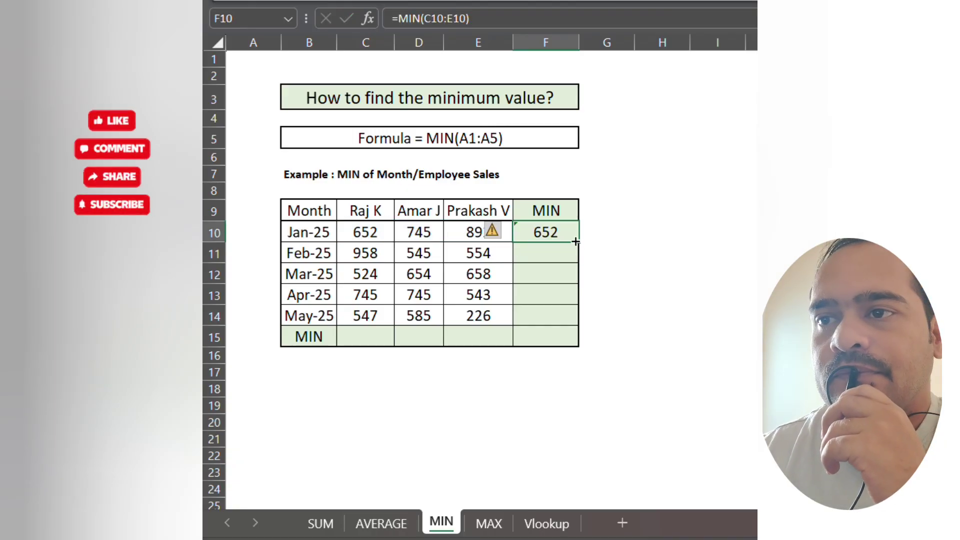
# Apply a red font colour to the lowest Jan-25 sales figure in cell C10
pyautogui.click(361, 229)
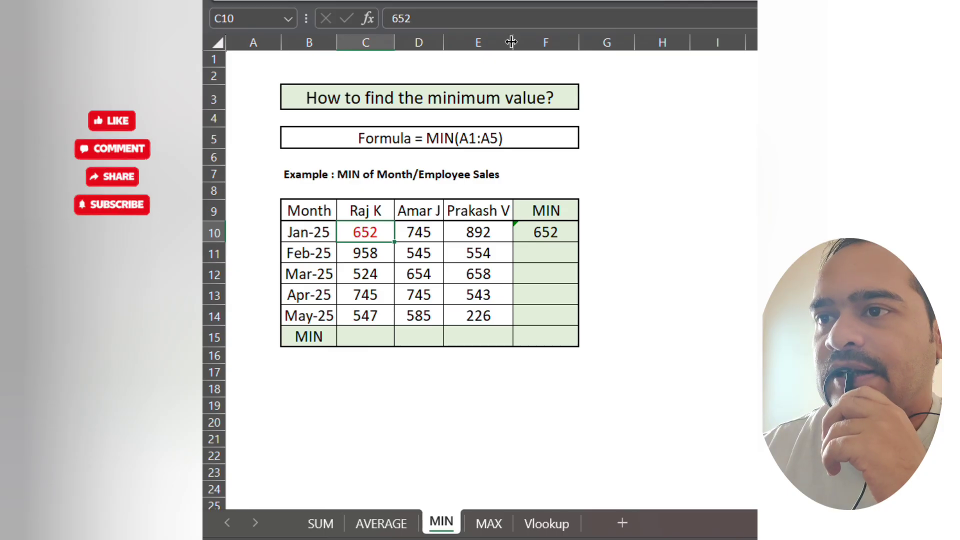
# Fill the MIN formula in F10 down to F15, and enter =MIN(C10:C14) in cell C15
pyautogui.click(565, 238)
pyautogui.moveTo(580, 244); pyautogui.dragTo(573, 339)
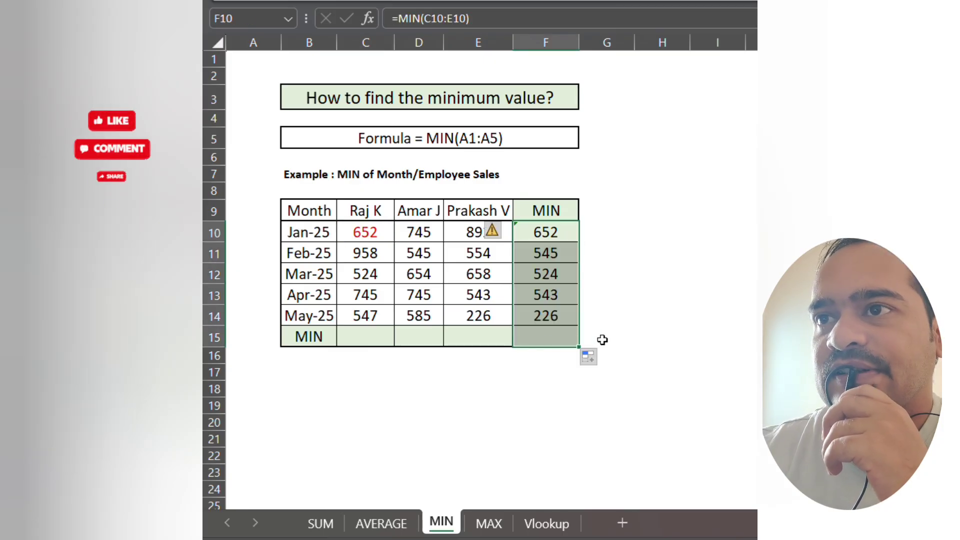
pyautogui.click(394, 334)
pyautogui.write('=')
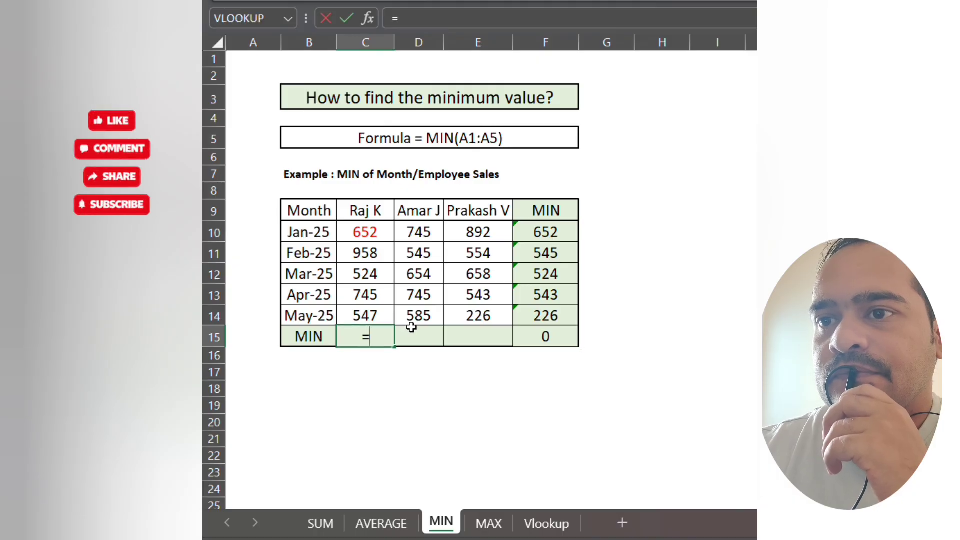
pyautogui.write('min')
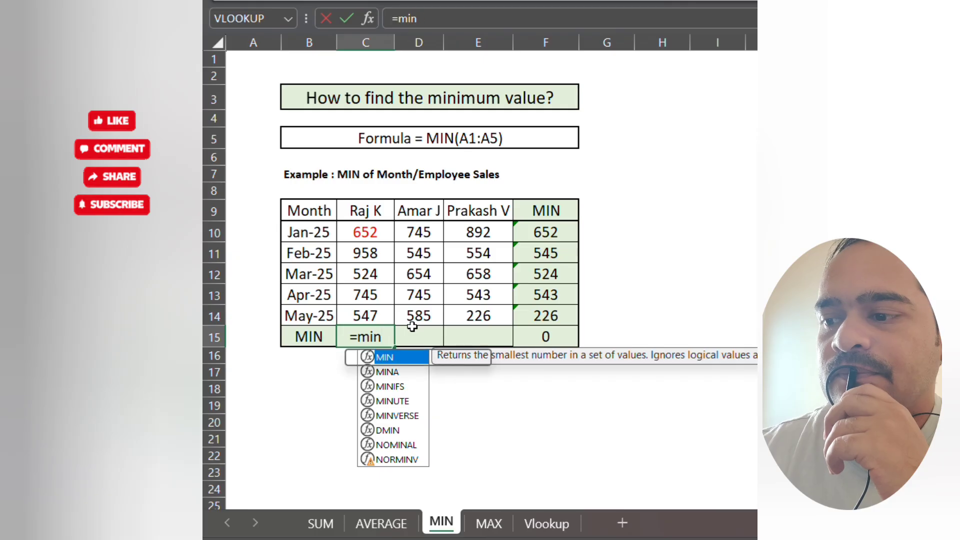
pyautogui.press('Tab')
pyautogui.moveTo(377, 227); pyautogui.dragTo(379, 310)
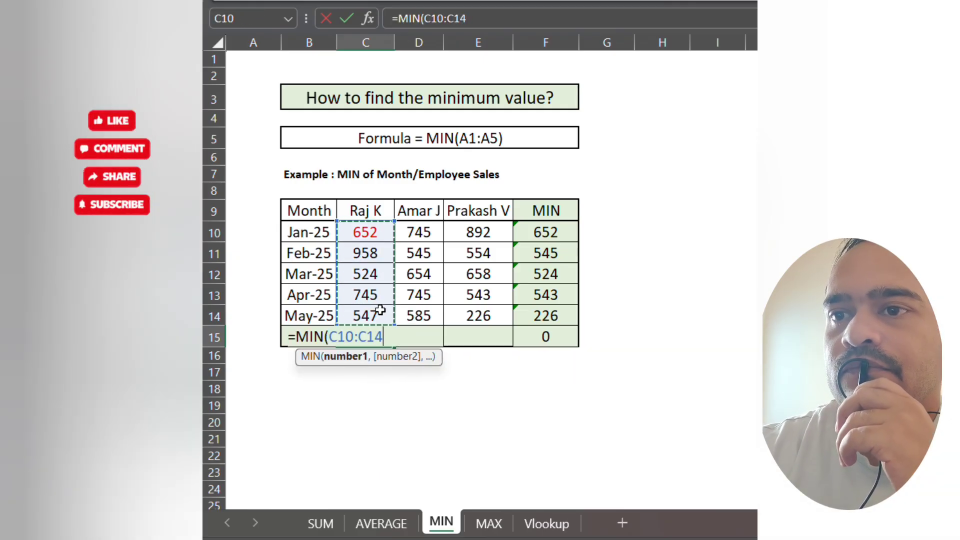
pyautogui.write(')')
pyautogui.press('Return')
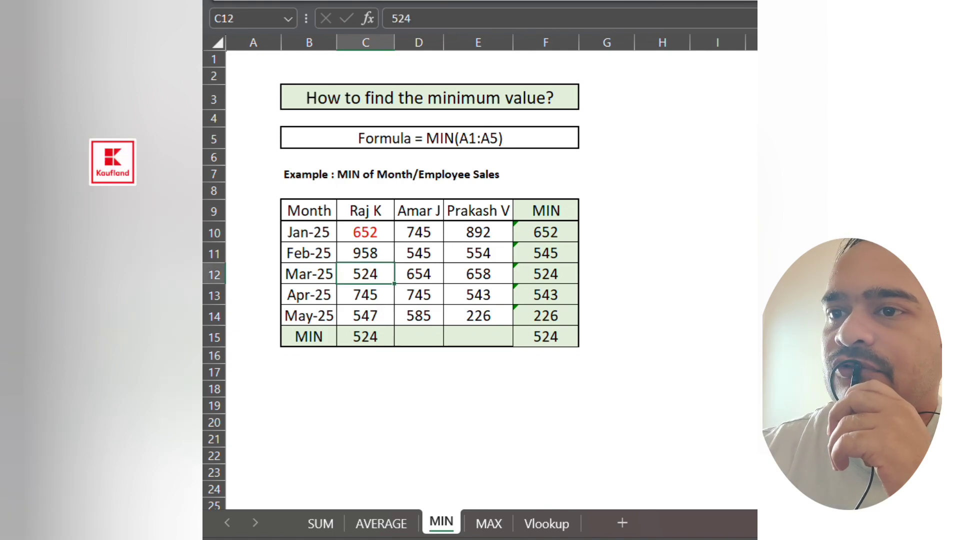
# Apply a red font colour to cell C12, and fill the MIN formula in C15 across to E15
pyautogui.click(375, 340)
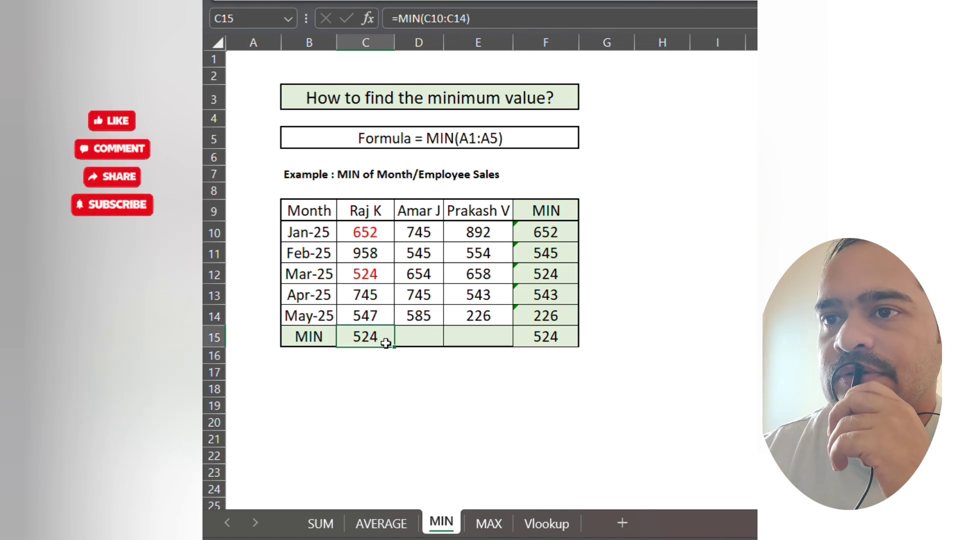
pyautogui.moveTo(395, 346); pyautogui.dragTo(498, 338)
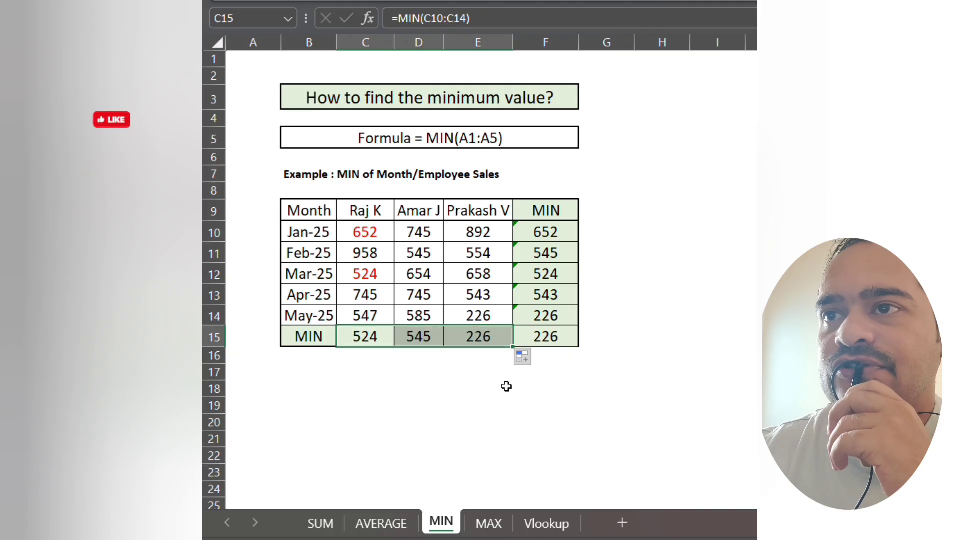
# Apply a red font colour to the overall minimum in cell F15 and the May-25 minimum in cell F14
pyautogui.click(560, 338)
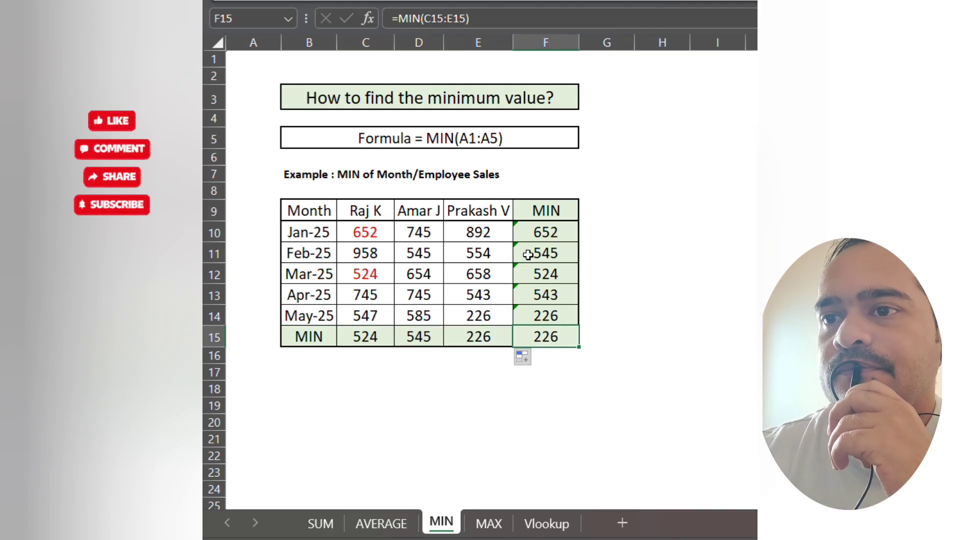
pyautogui.click(557, 315)
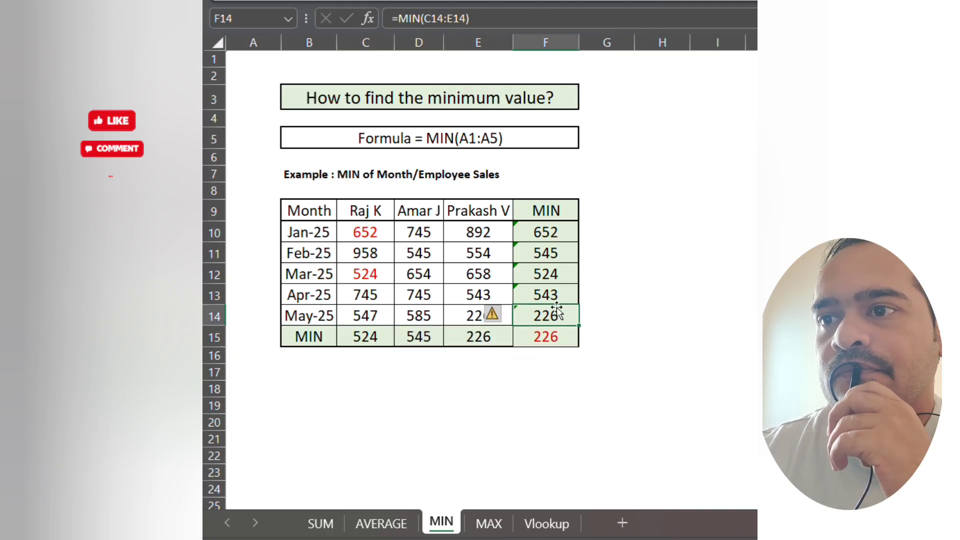
pyautogui.moveTo(556, 232); pyautogui.dragTo(551, 315)
pyautogui.click(551, 315)
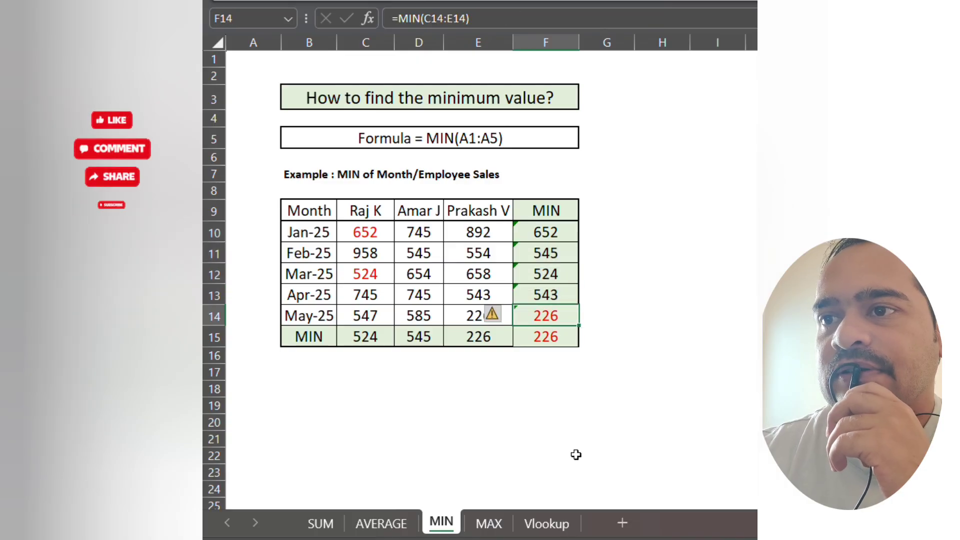
# On the MAX sheet, enter =MAX(C10:E10) in cell F10 to find the highest Jan-25 sales
pyautogui.click(498, 523)
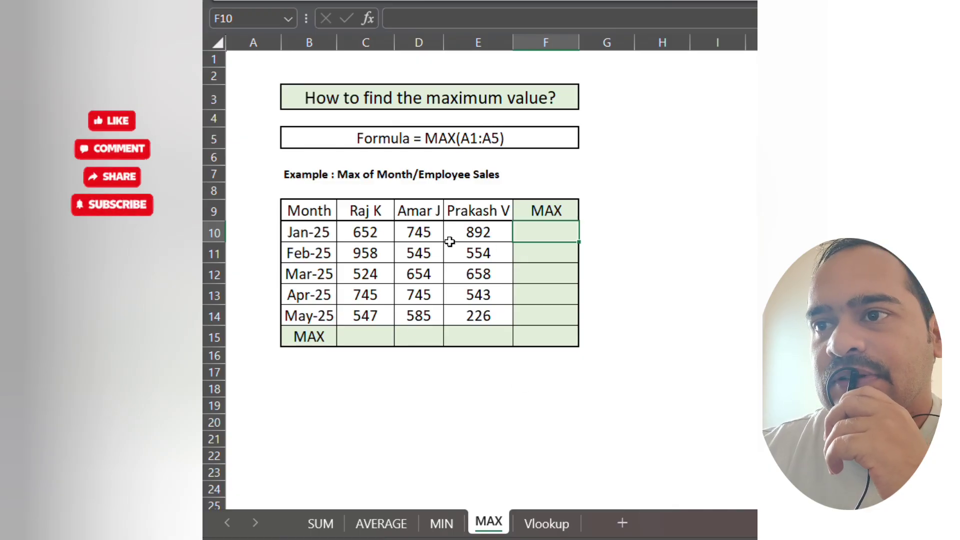
pyautogui.moveTo(465, 233); pyautogui.dragTo(381, 227)
pyautogui.click(538, 235)
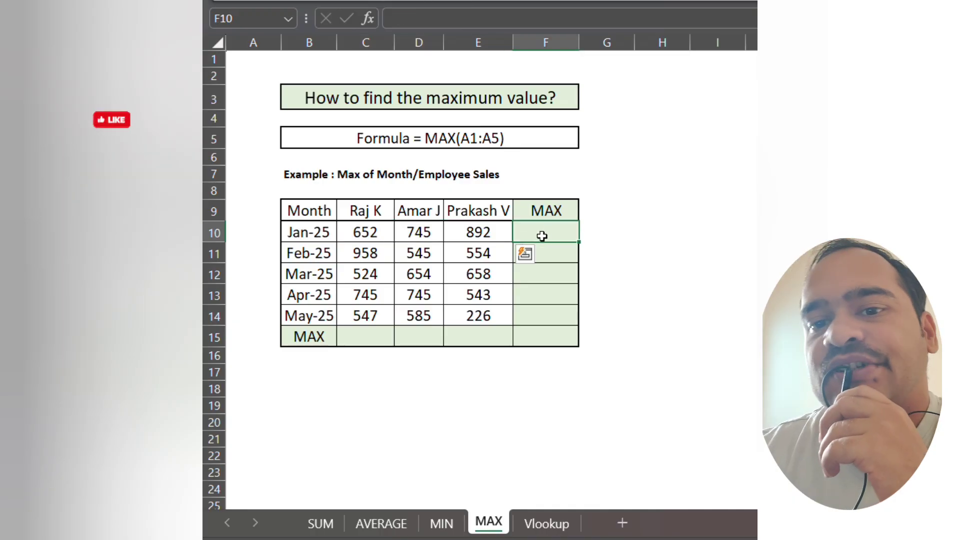
pyautogui.write('=')
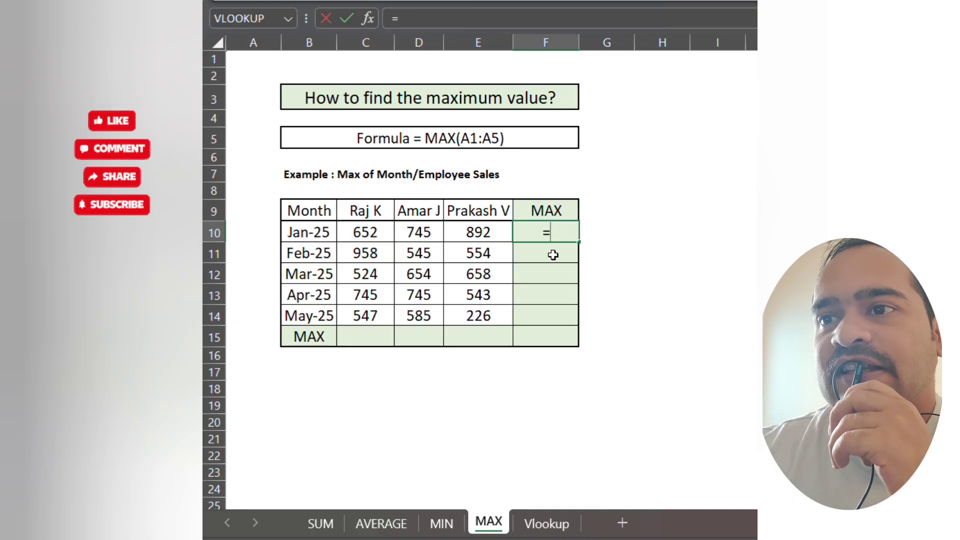
pyautogui.write('max')
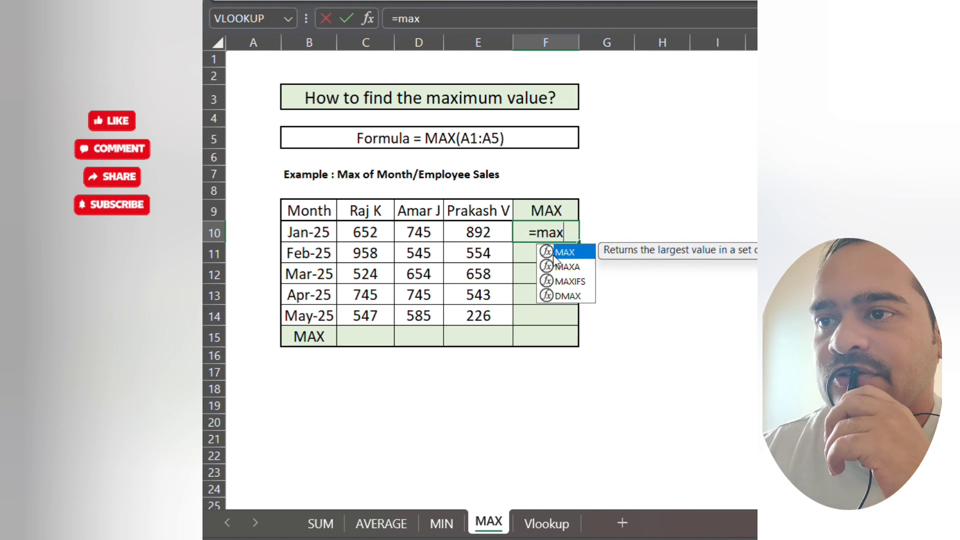
pyautogui.press('Tab')
pyautogui.click(365, 231)
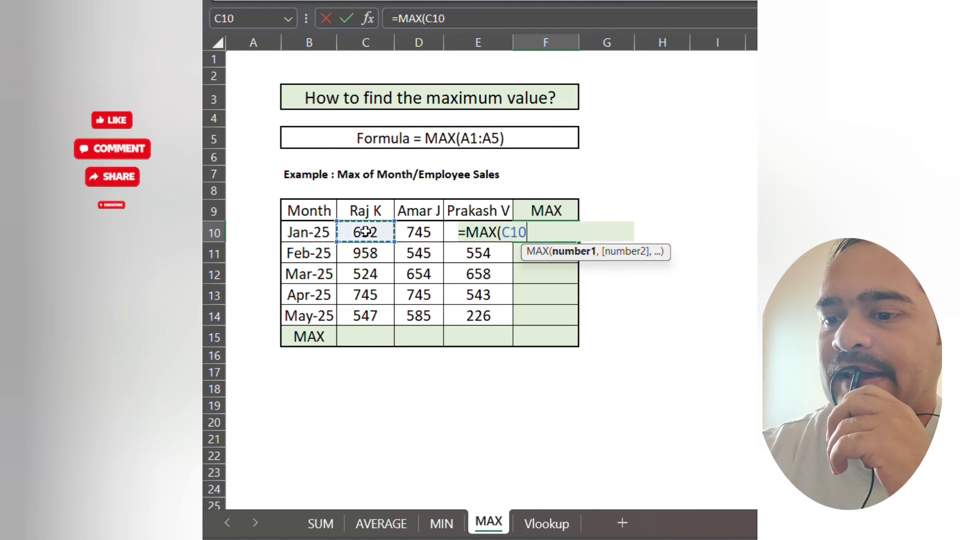
pyautogui.moveTo(366, 231); pyautogui.dragTo(444, 232)
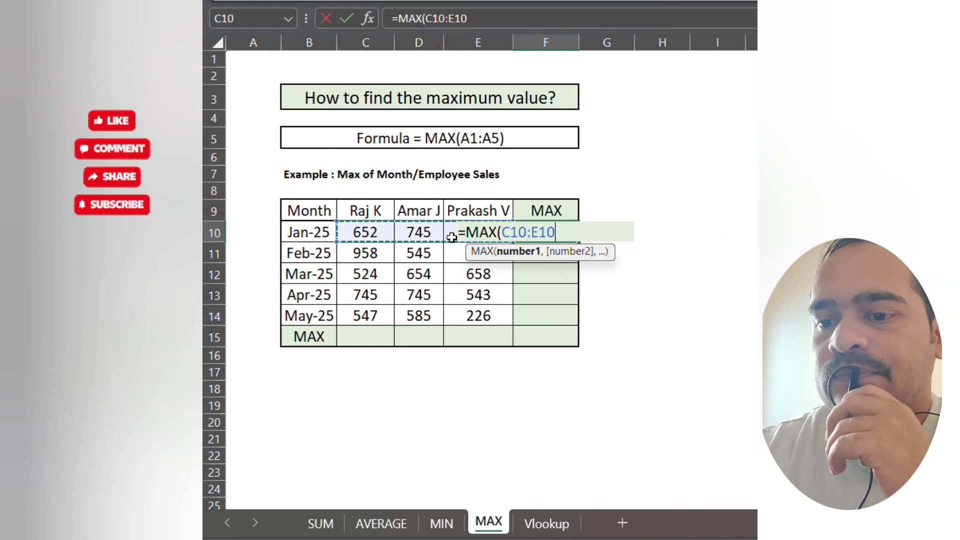
pyautogui.write(')')
pyautogui.press('Return')
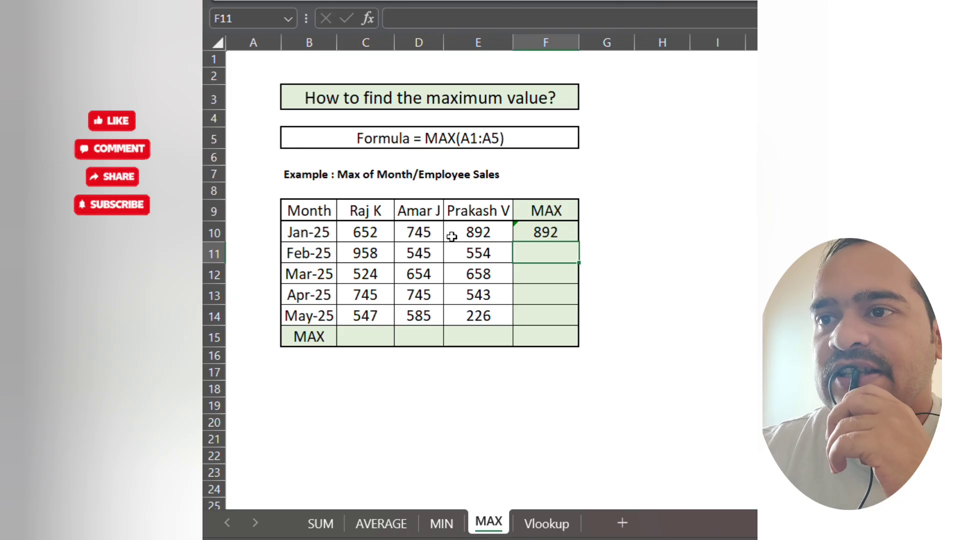
# Fill the MAX formula in F10 down to F15, and apply a red font colour to the highest Jan-25 and Feb-25 sales in E10 and C11
pyautogui.click(559, 235)
pyautogui.moveTo(578, 242); pyautogui.dragTo(581, 338)
pyautogui.click(470, 240)
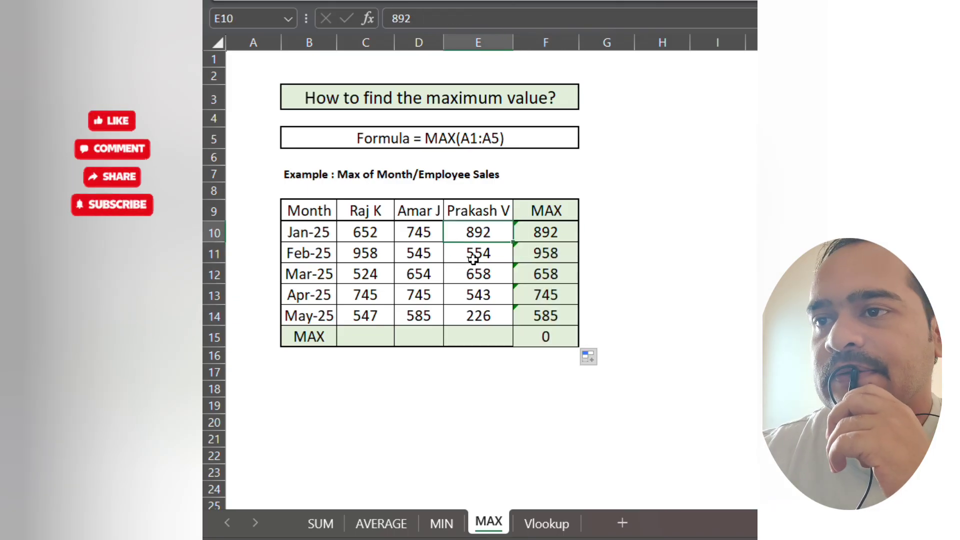
pyautogui.click(364, 250)
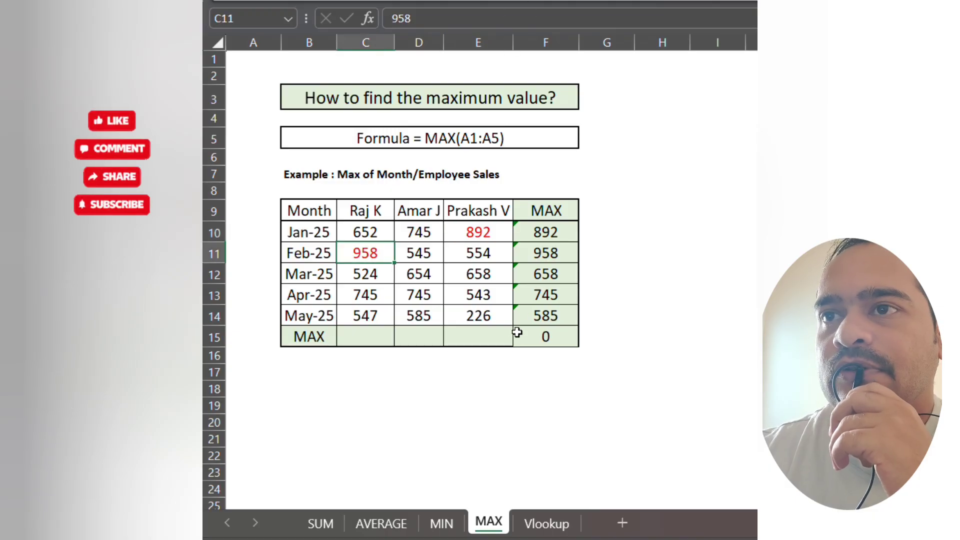
# Enter =MAX(C10:C14) in cell C15 and fill it across to E15 for the other two employees
pyautogui.doubleClick(383, 338)
pyautogui.write('=')
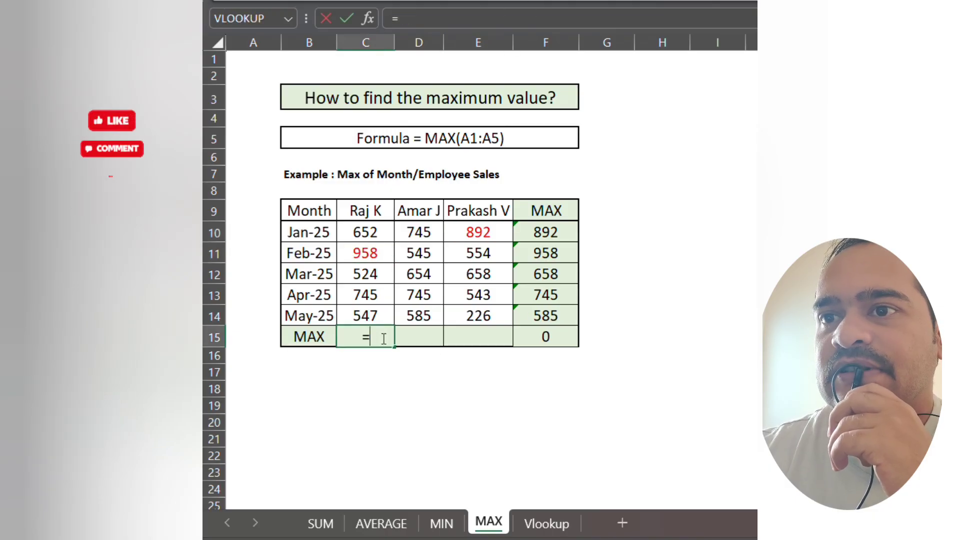
pyautogui.write('max')
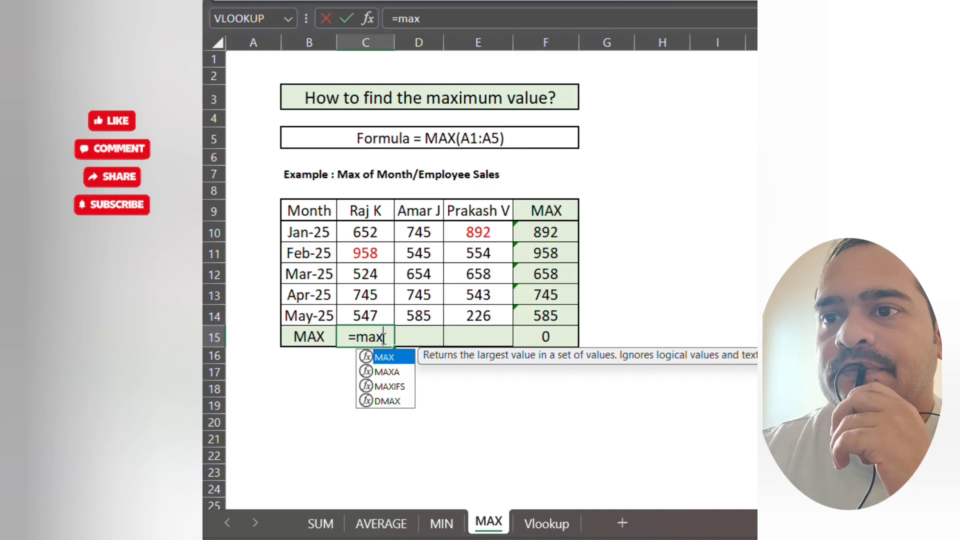
pyautogui.press('Tab')
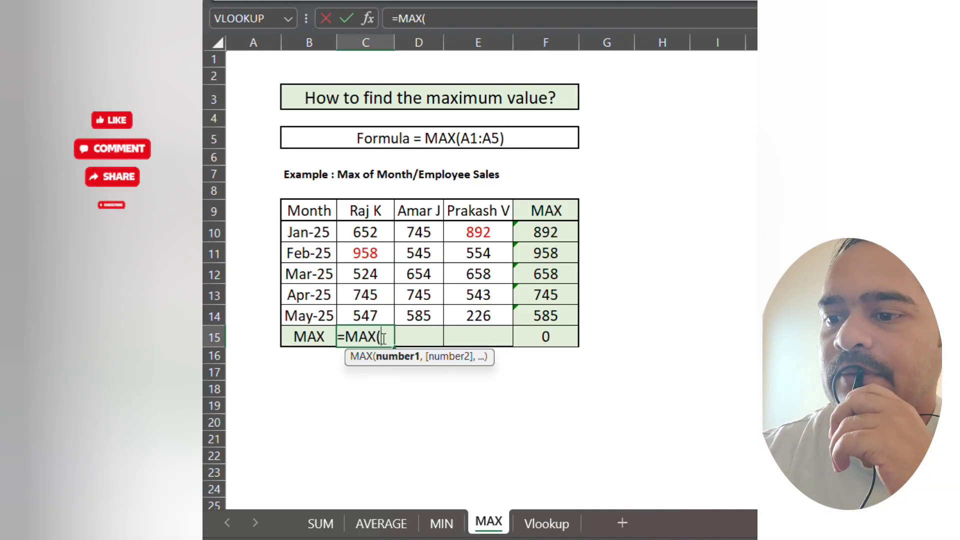
pyautogui.moveTo(366, 231); pyautogui.dragTo(368, 316)
pyautogui.write(')')
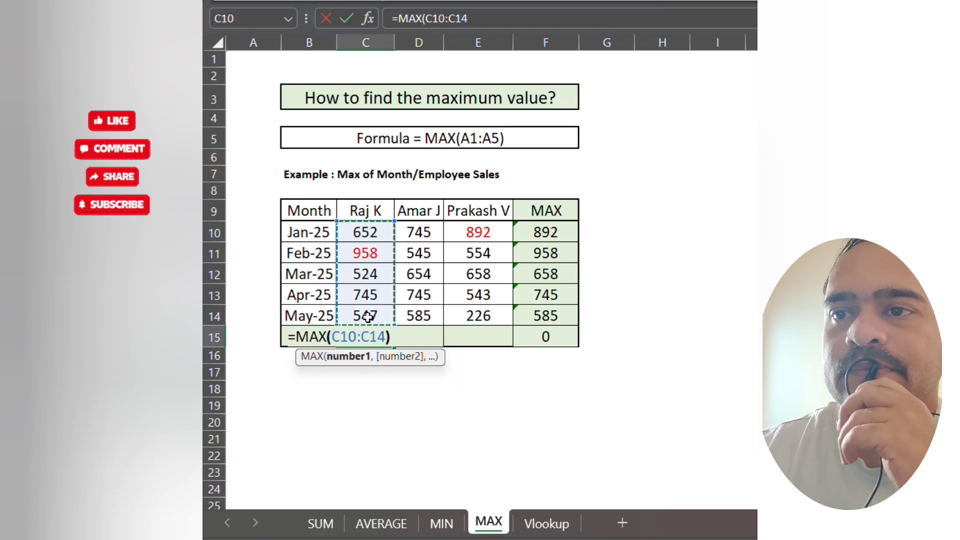
pyautogui.press('Return')
pyautogui.click(369, 332)
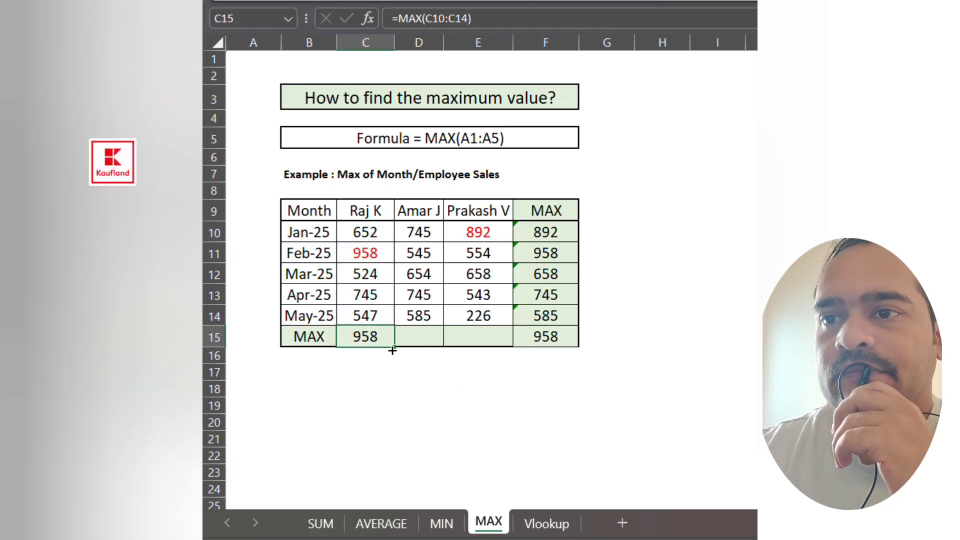
pyautogui.moveTo(395, 348); pyautogui.dragTo(503, 342)
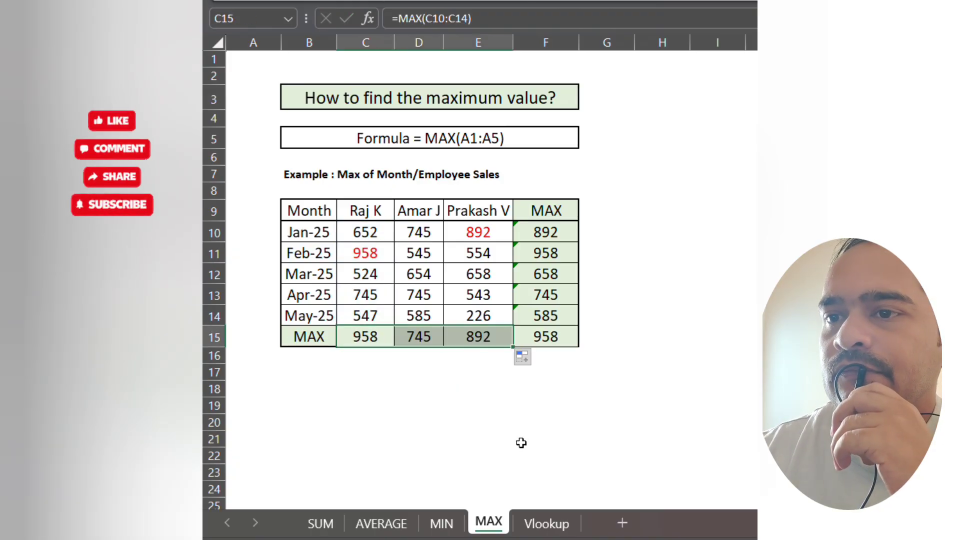
# Apply a red font colour to the second employee's highest sales figure in cell D10
pyautogui.click(378, 338)
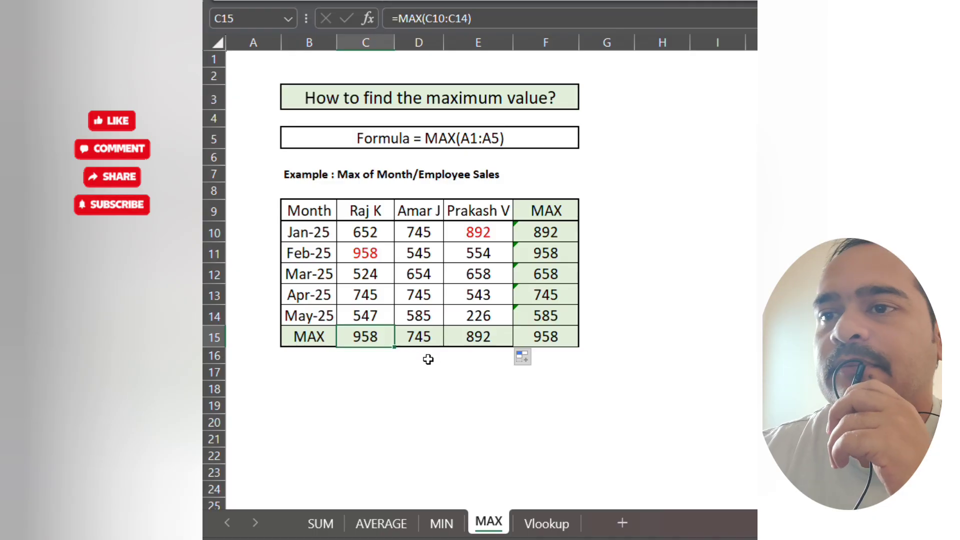
pyautogui.click(426, 336)
pyautogui.click(420, 237)
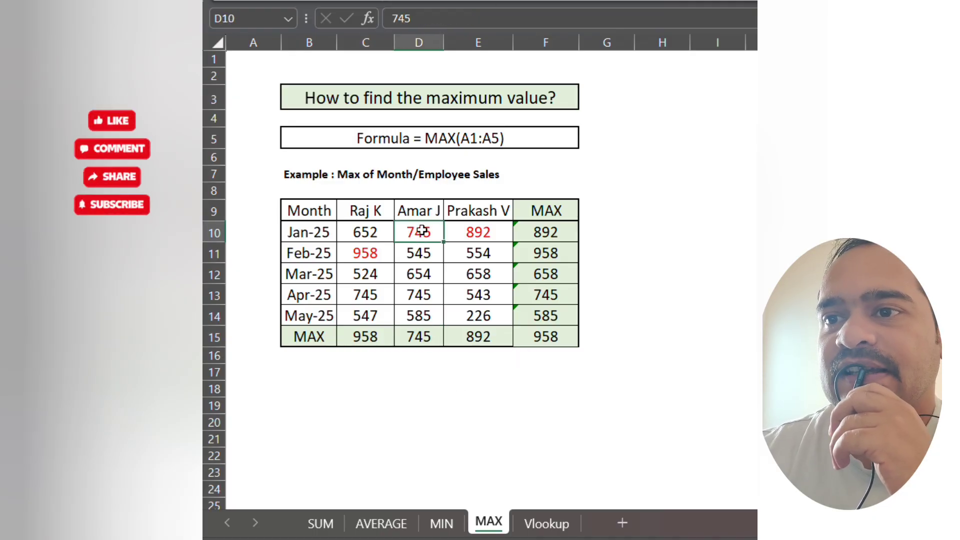
pyautogui.moveTo(421, 231); pyautogui.dragTo(424, 315)
pyautogui.click(570, 371)
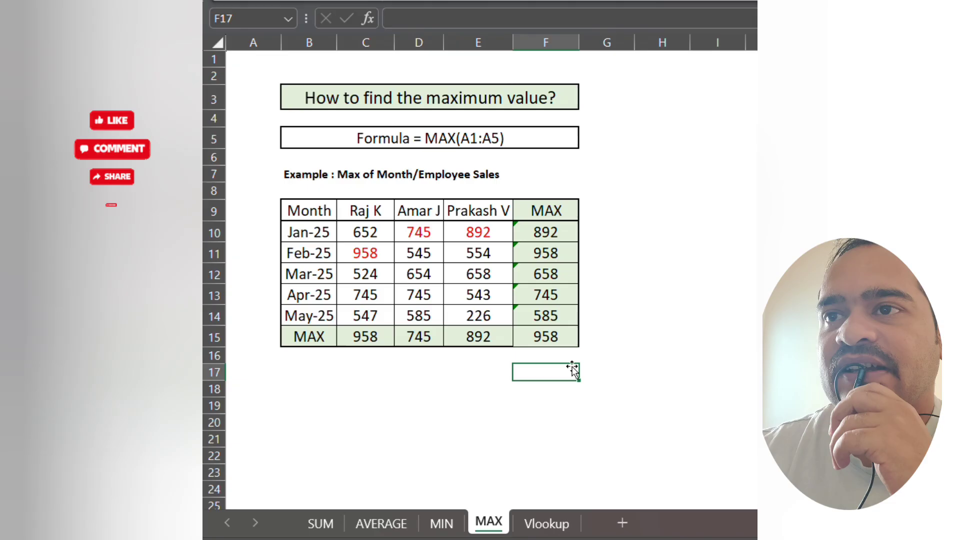
# Open the Vlookup sheet and examine the lookup month in B20 and the Mar-25 row with its total in the sales table
pyautogui.click(547, 525)
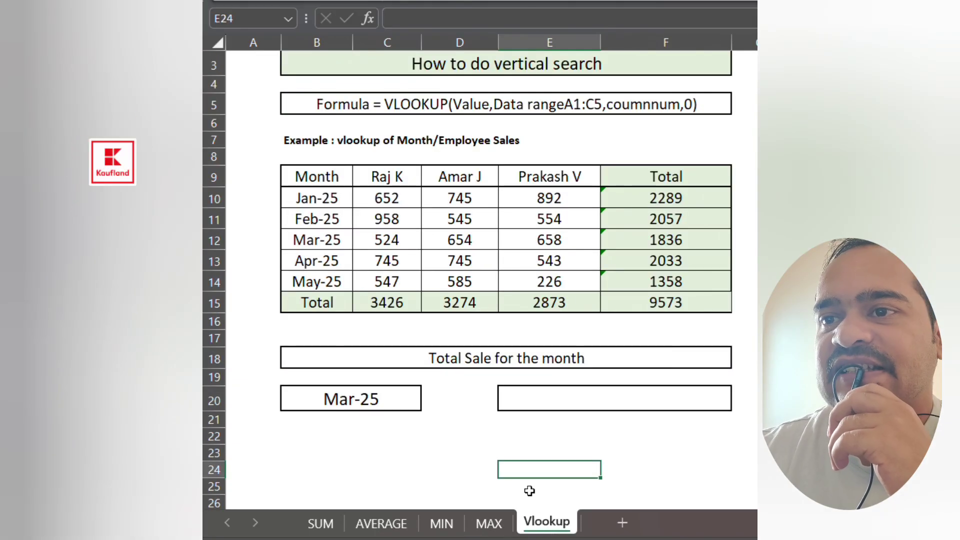
pyautogui.scroll(1, 492, 441)
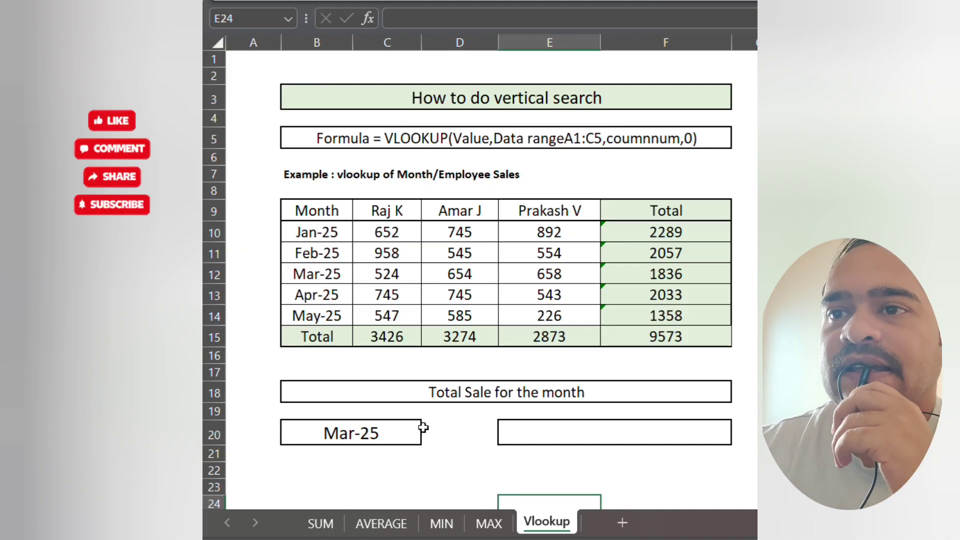
pyautogui.click(528, 437)
pyautogui.click(335, 432)
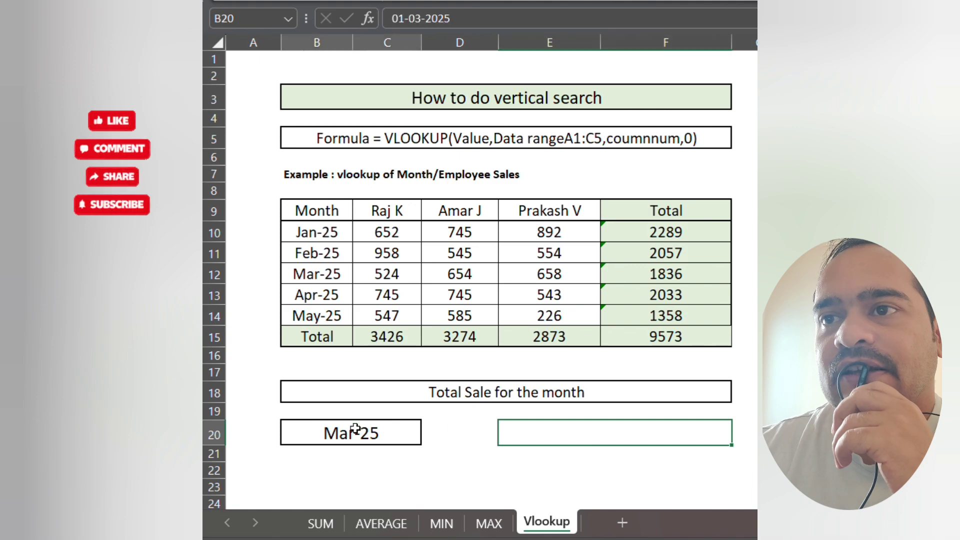
pyautogui.click(332, 275)
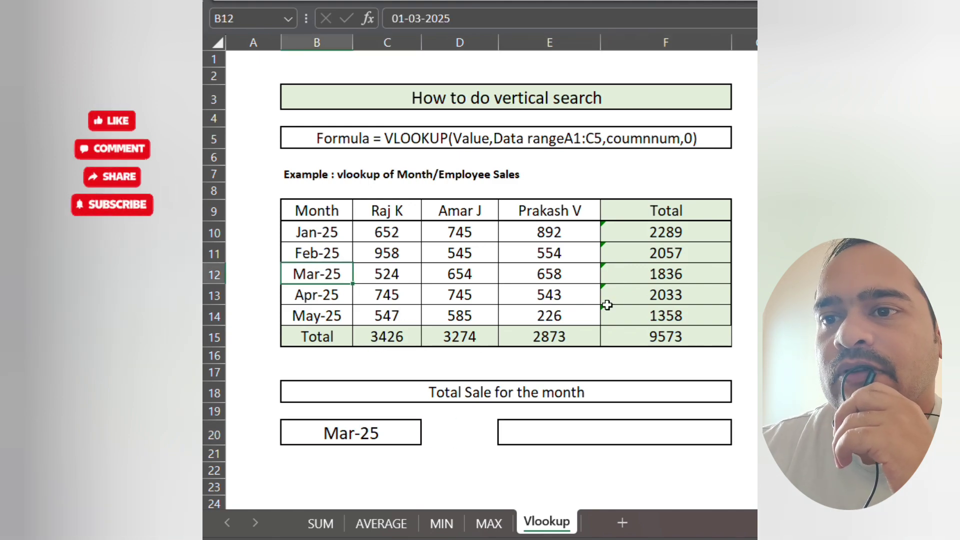
pyautogui.click(657, 280)
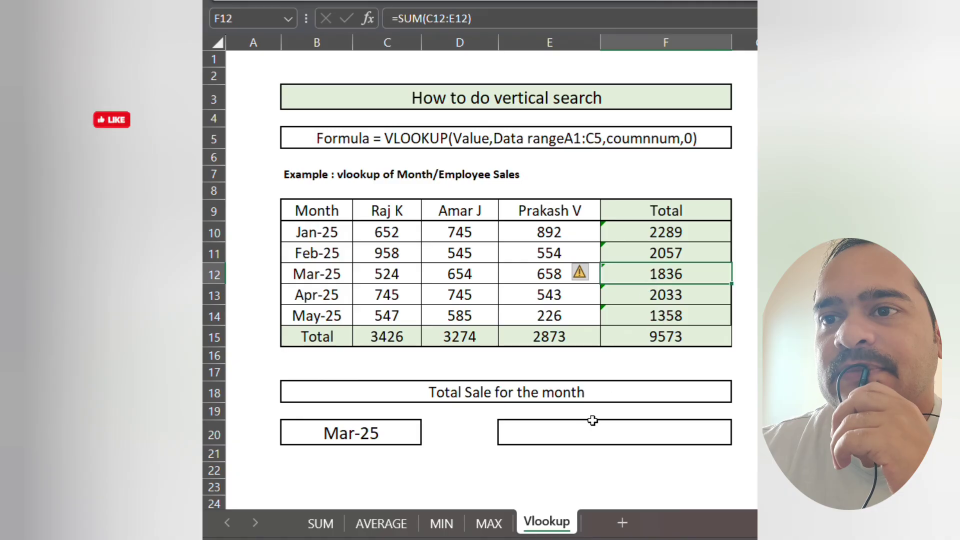
# Try the formula =VLOOKUP(B10:F14,5,0) in cell E20 to look up the month's total sale
pyautogui.click(561, 432)
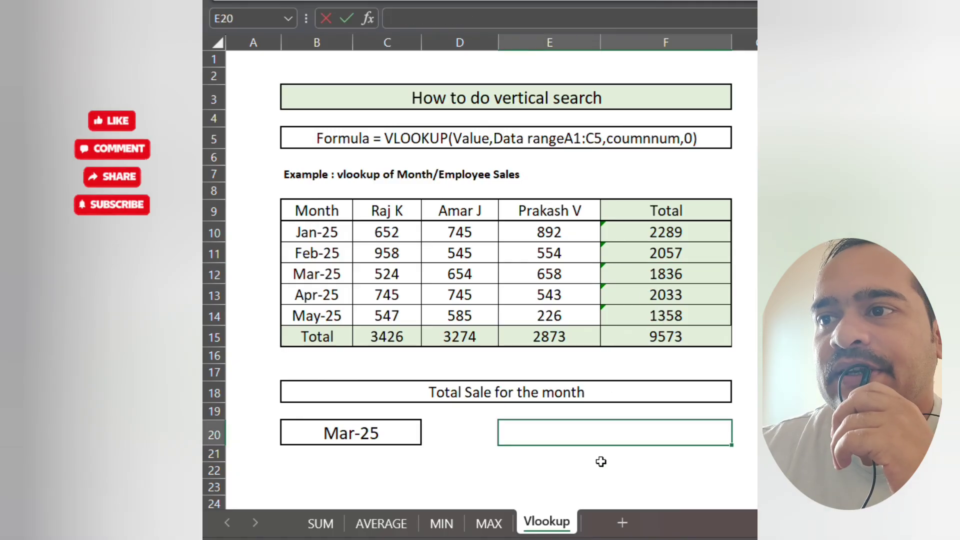
pyautogui.write('=vl')
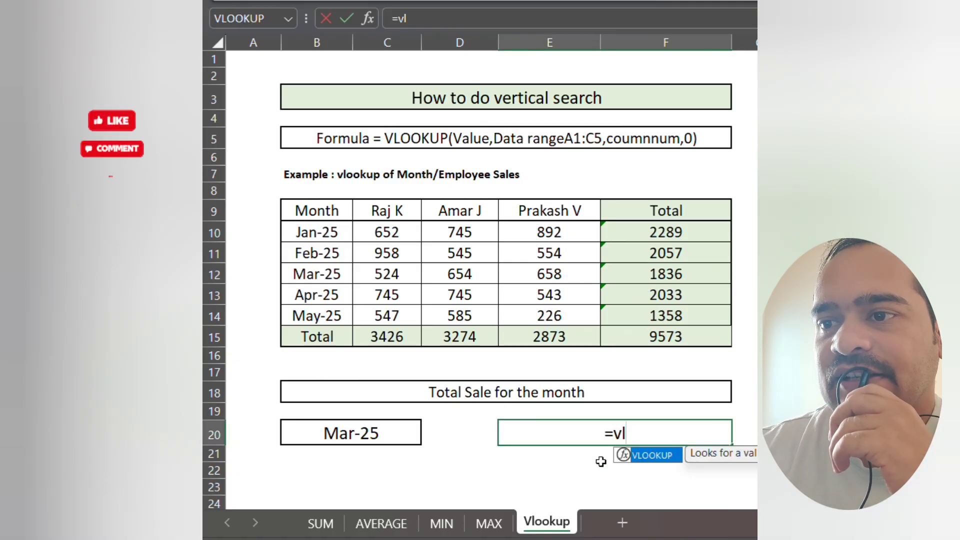
pyautogui.write('o')
pyautogui.press('Tab')
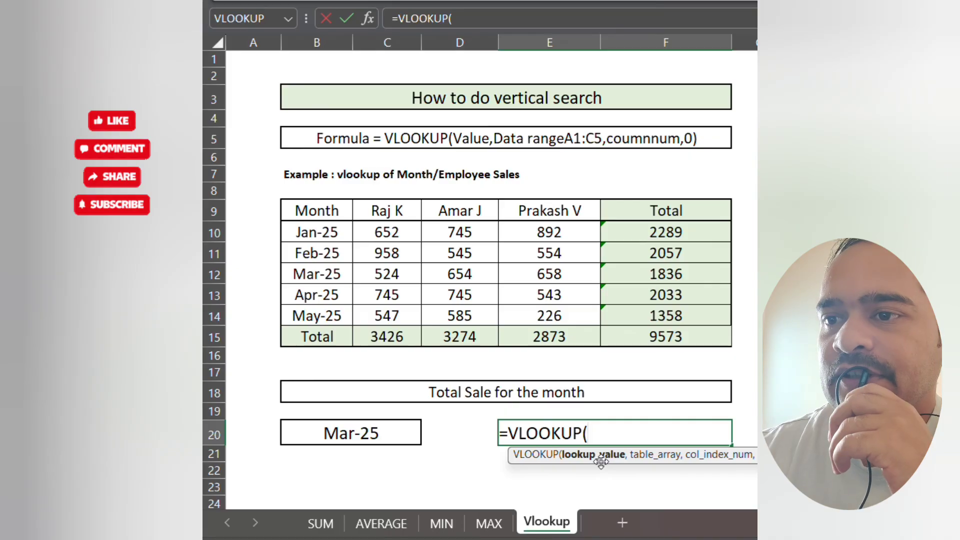
pyautogui.click(317, 229)
pyautogui.moveTo(317, 230); pyautogui.dragTo(642, 322)
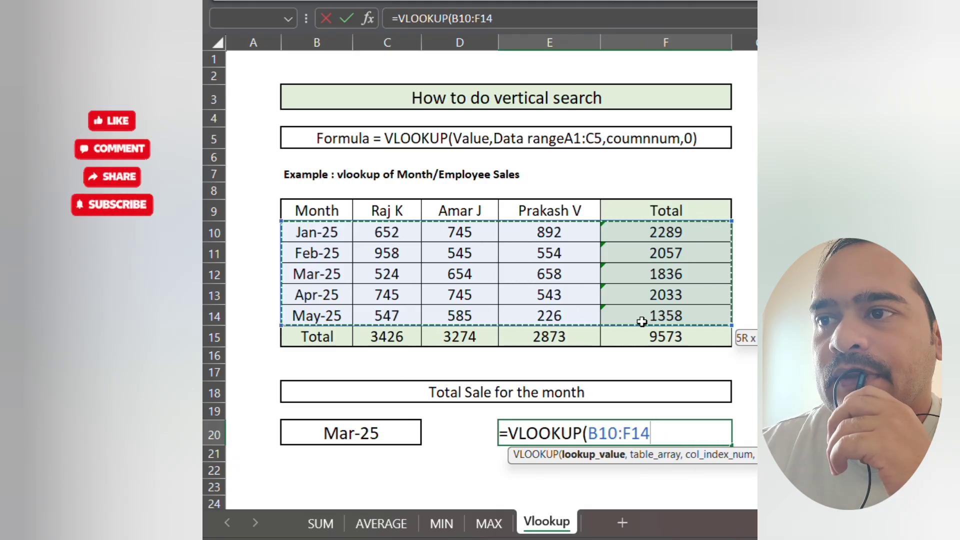
pyautogui.moveTo(642, 322); pyautogui.dragTo(642, 322)
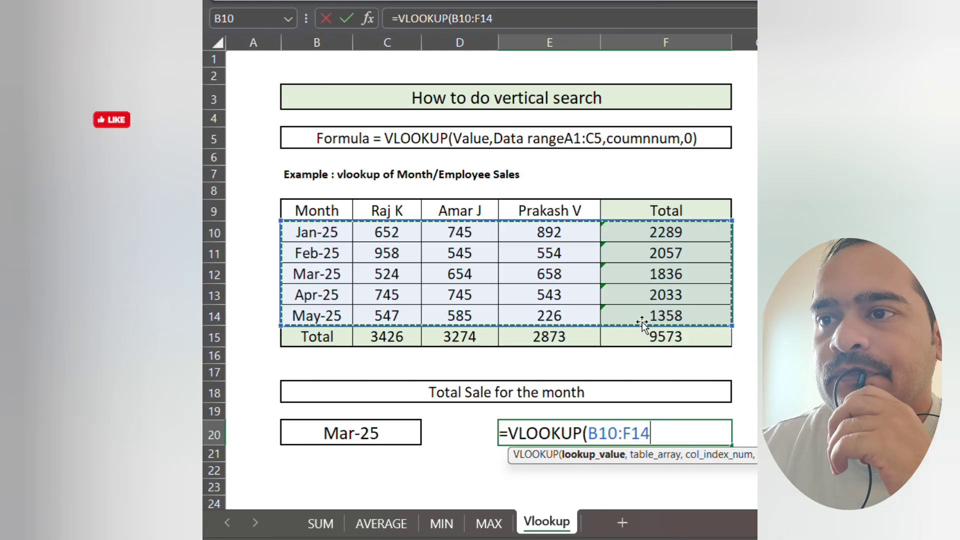
pyautogui.write(',')
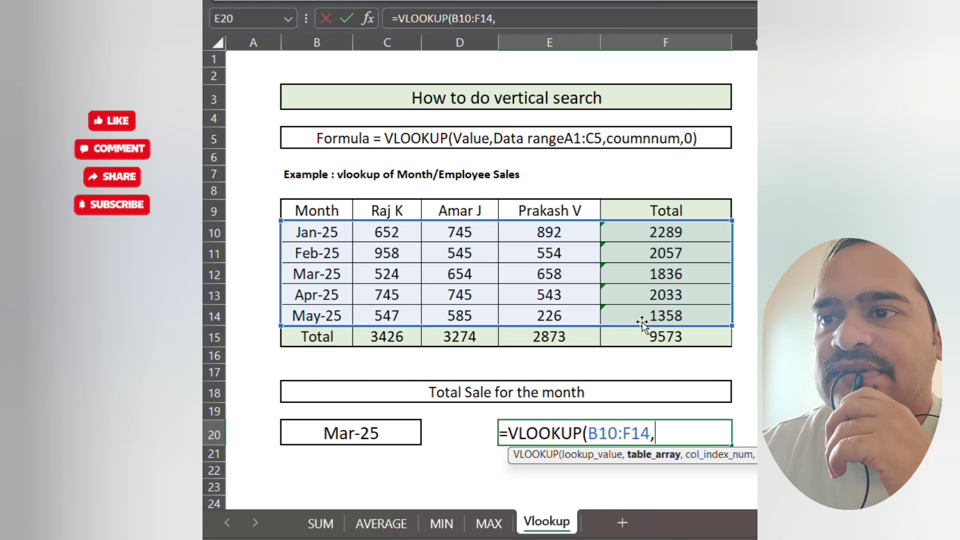
pyautogui.write('5,0')
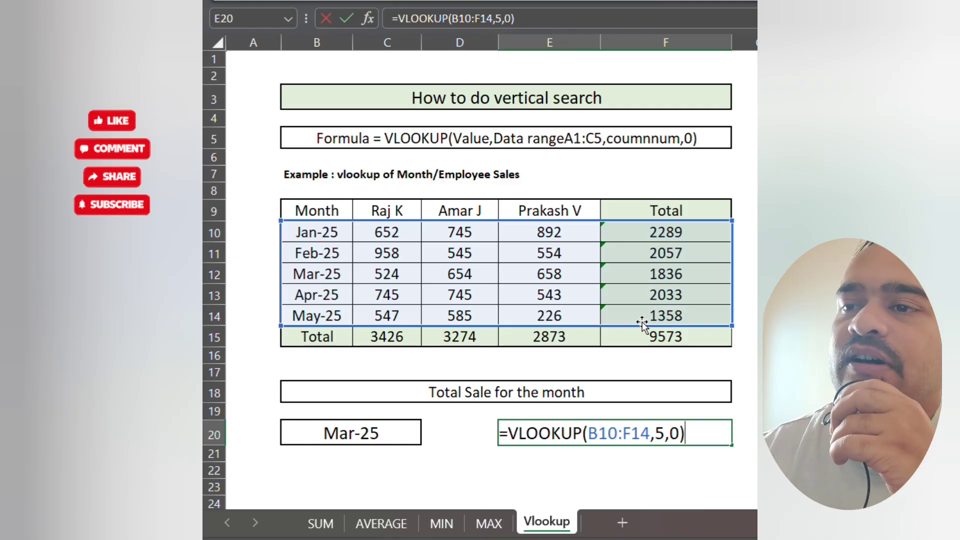
pyautogui.press('Return')
pyautogui.press('Up')
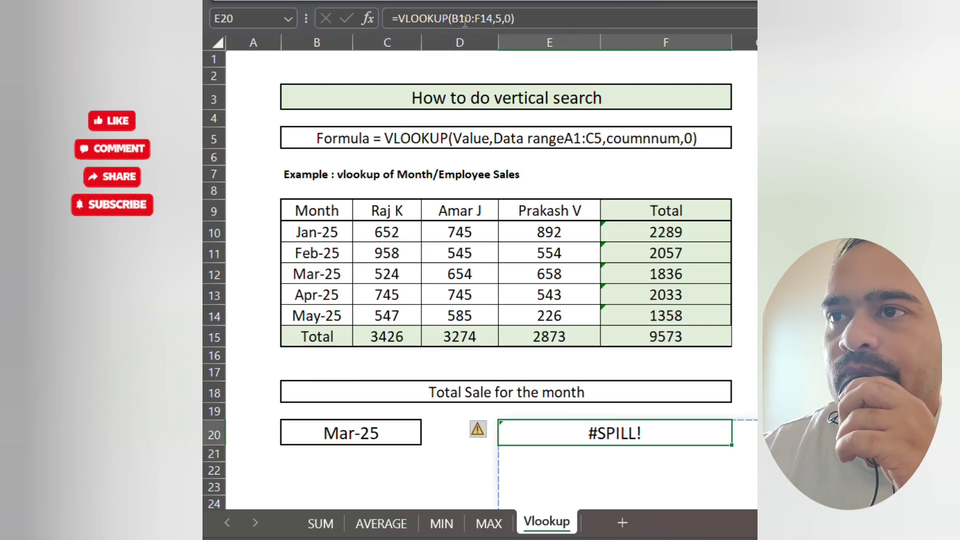
pyautogui.click(483, 20)
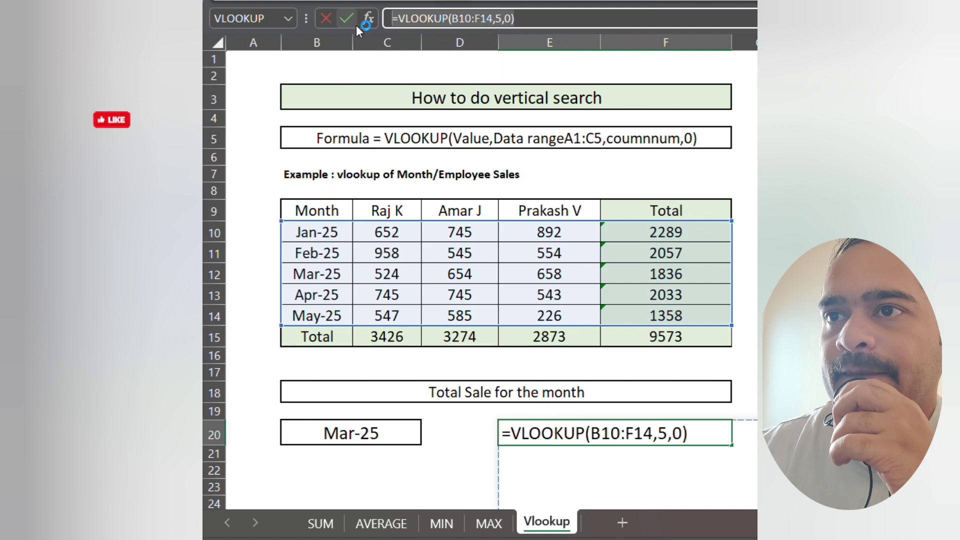
pyautogui.press('BackSpace')
pyautogui.write('=')
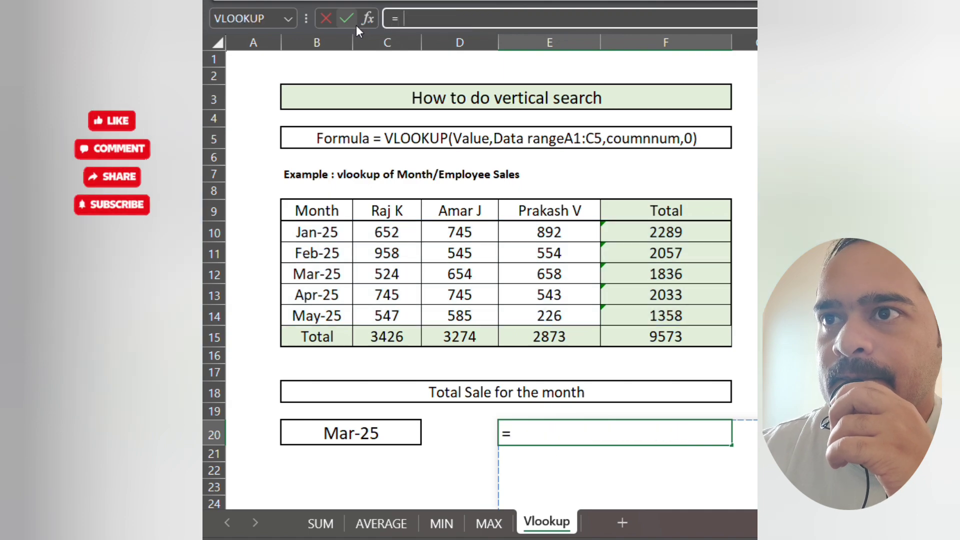
pyautogui.write('vl')
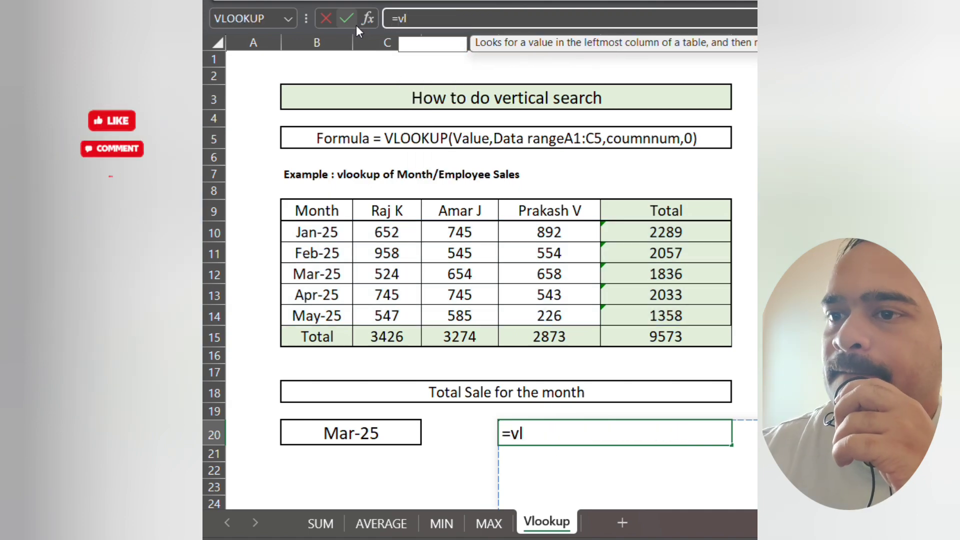
pyautogui.write('oo')
pyautogui.press('Tab')
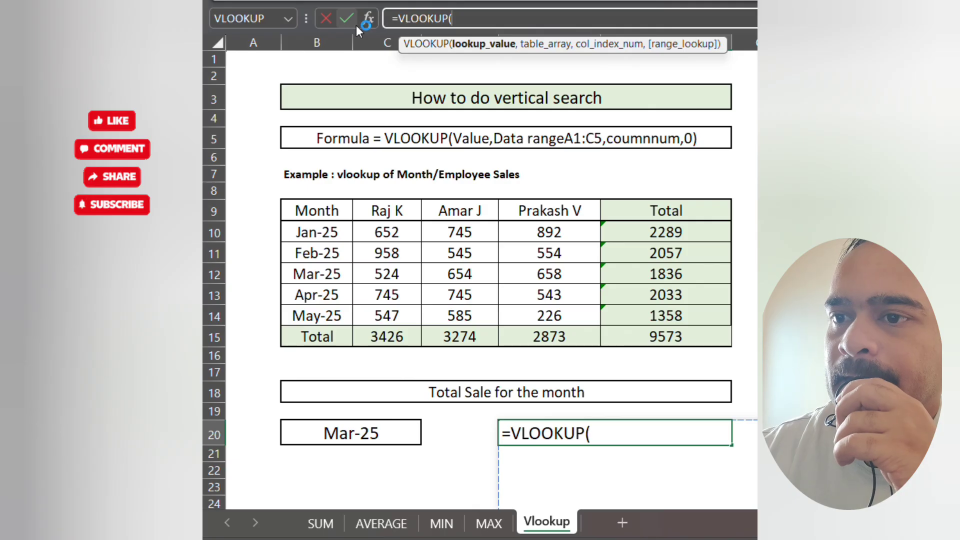
pyautogui.moveTo(326, 231); pyautogui.dragTo(624, 317)
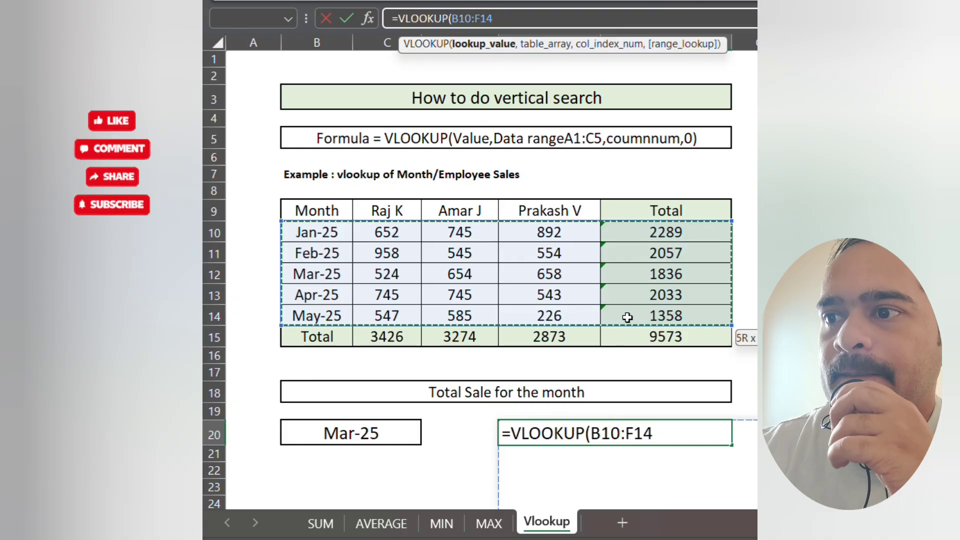
pyautogui.moveTo(627, 317); pyautogui.dragTo(383, 270)
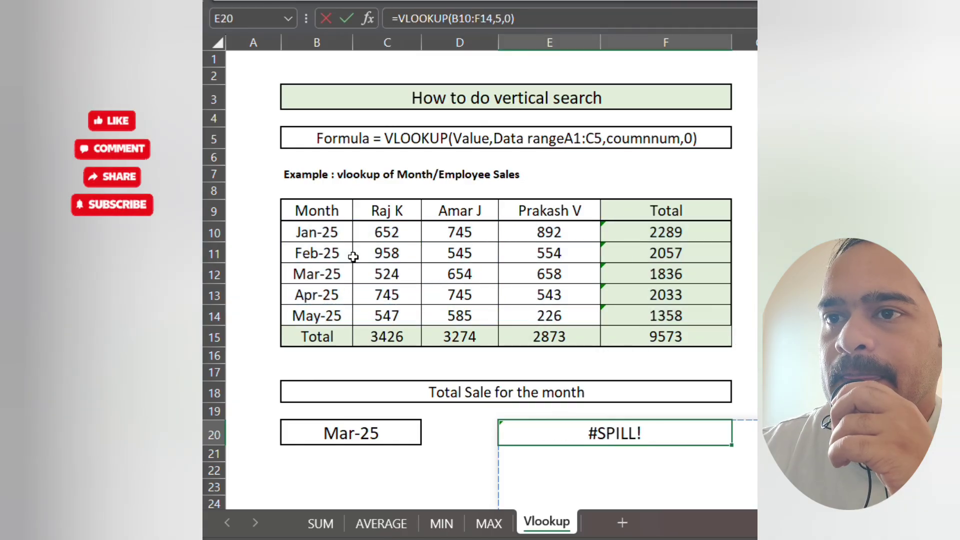
# Replace the formula in cell E20 with =VLOOKUP(B20,B10:F14,5,0) to return the total sale for the lookup month
pyautogui.write('=vloo')
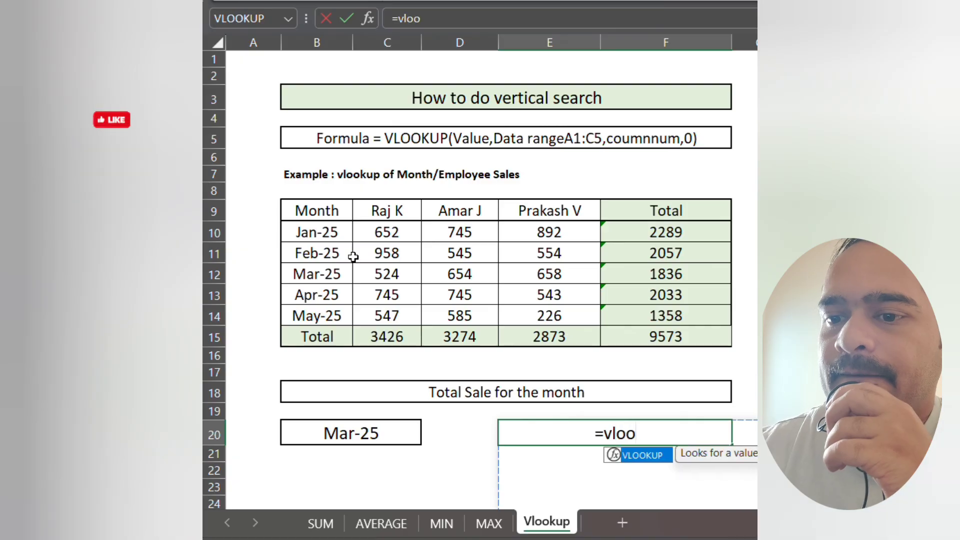
pyautogui.press('Tab')
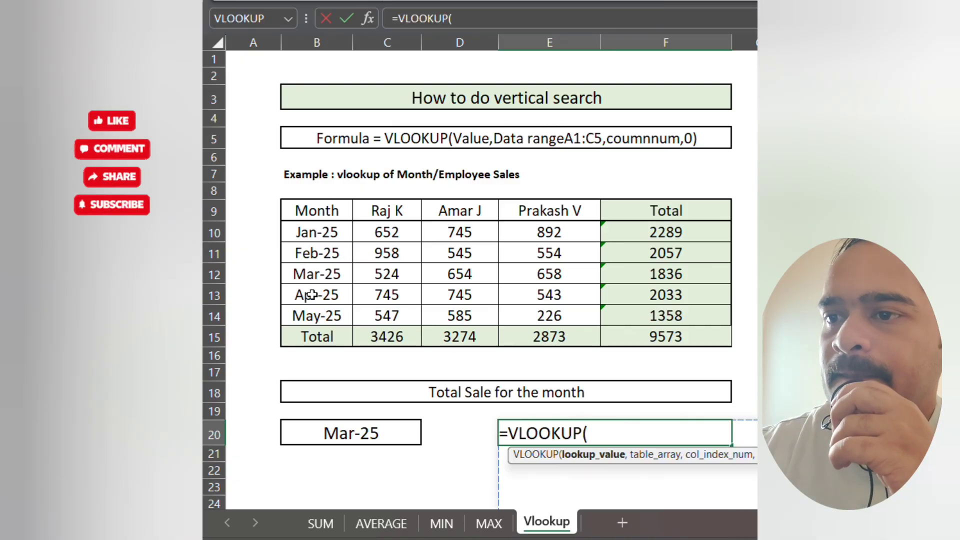
pyautogui.click(332, 424)
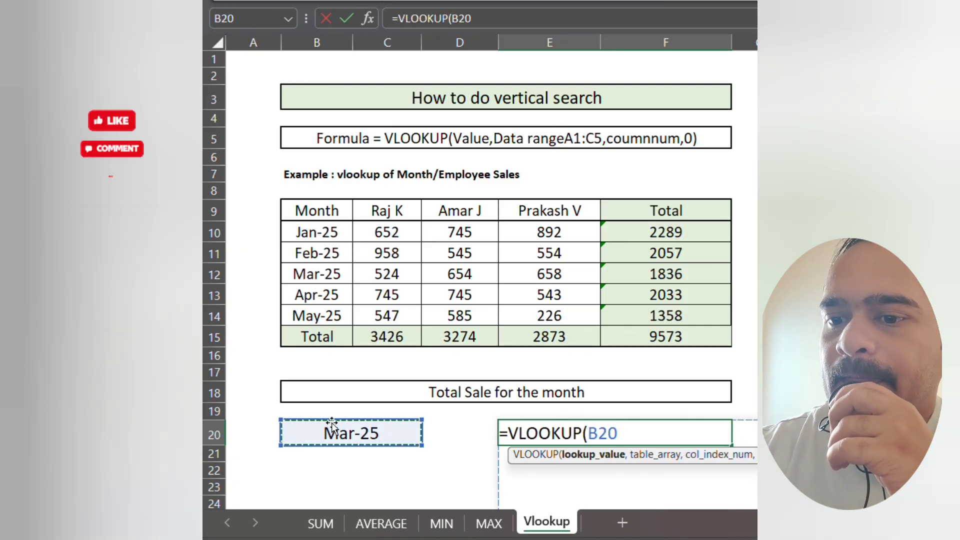
pyautogui.write(',')
pyautogui.moveTo(330, 232); pyautogui.dragTo(623, 316)
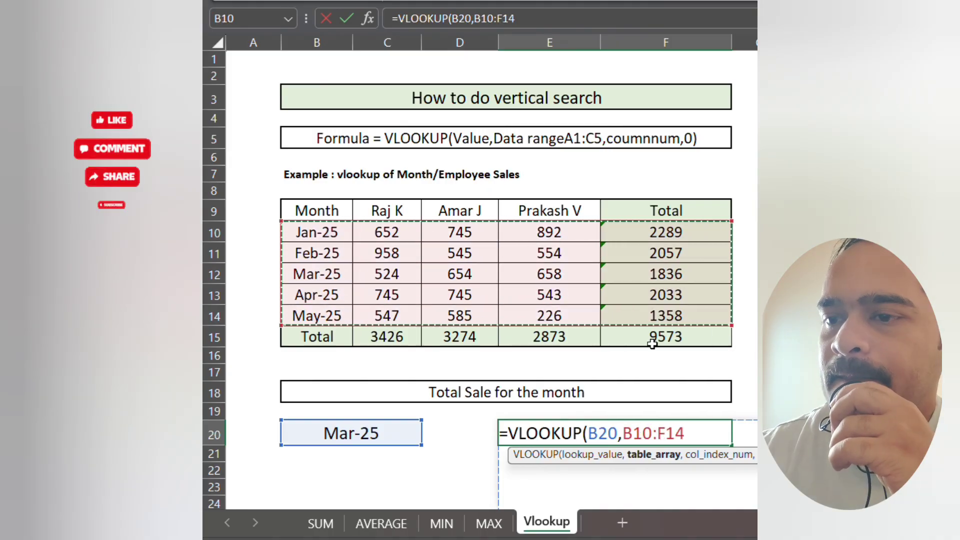
pyautogui.write(',0')
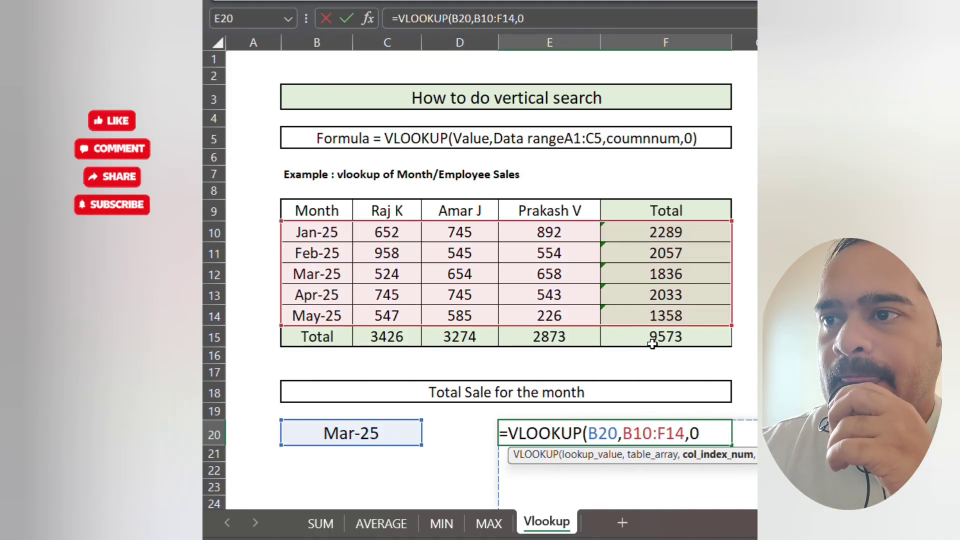
pyautogui.press('BackSpace')
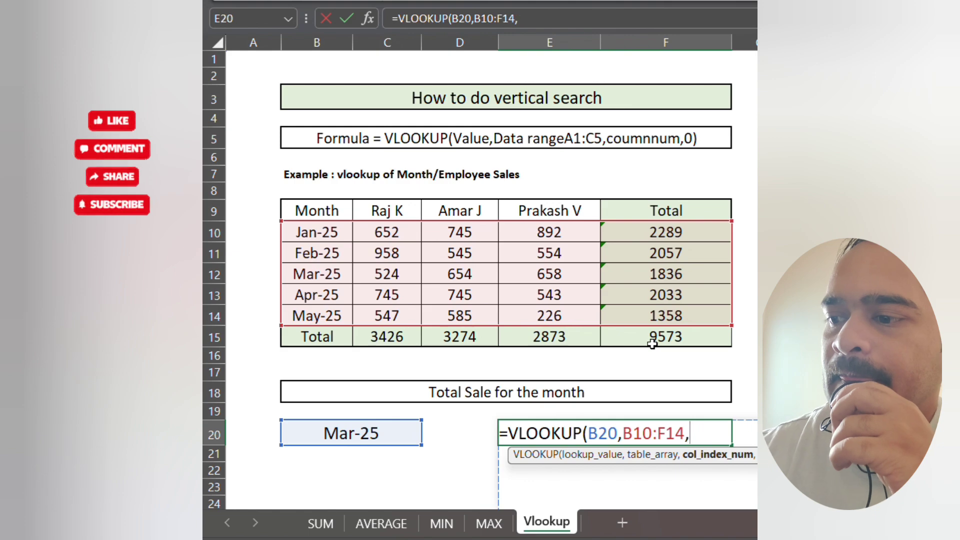
pyautogui.write('5,0')
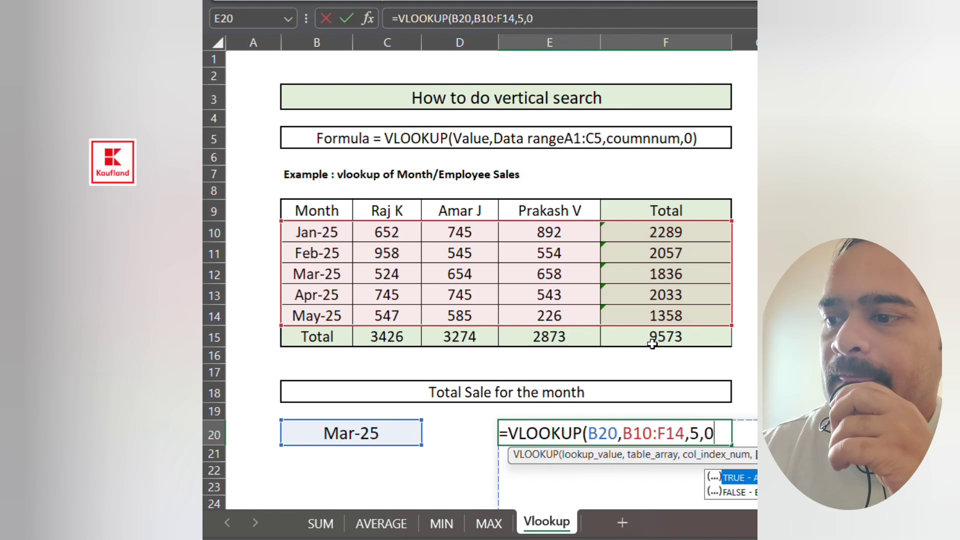
pyautogui.write(')')
pyautogui.press('Return')
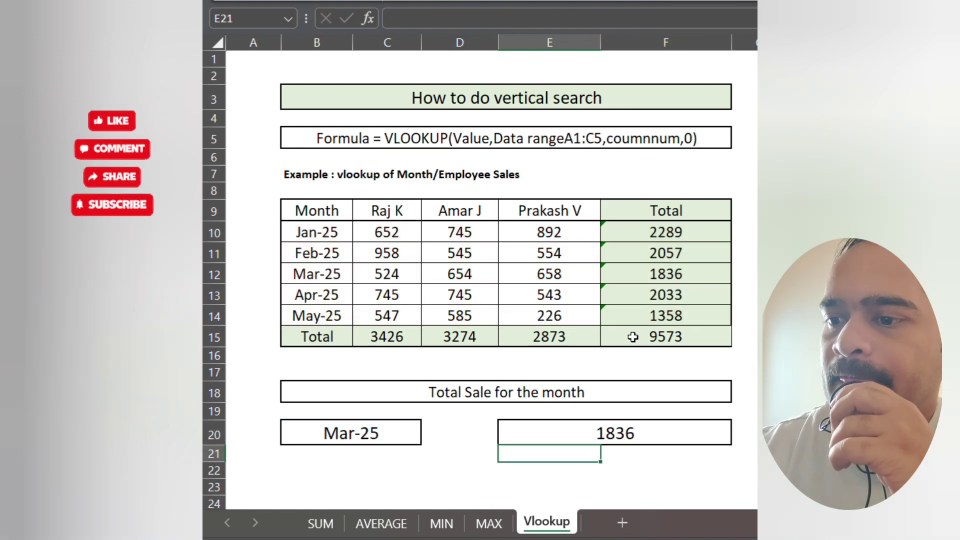
# Check the lookup against the Mar-25 total in F12, and test it with Jan-25 and Feb-25 as the month in B20
pyautogui.click(330, 273)
pyautogui.click(634, 273)
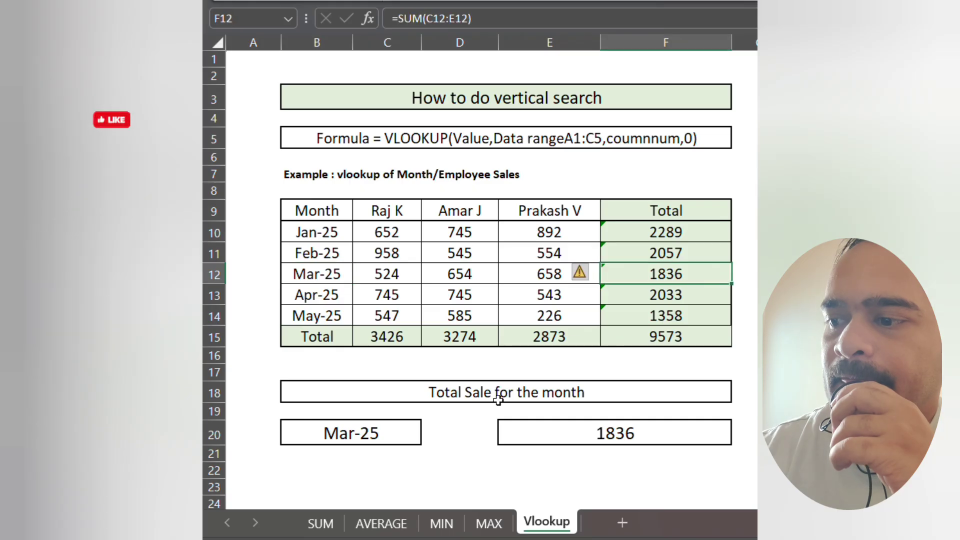
pyautogui.click(367, 433)
pyautogui.click(429, 437)
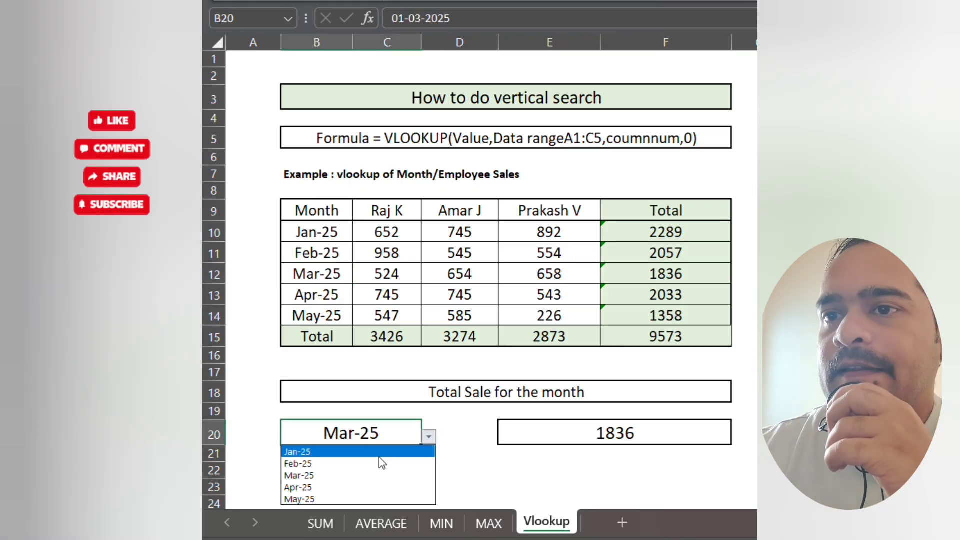
pyautogui.click(379, 453)
pyautogui.click(429, 437)
pyautogui.click(392, 464)
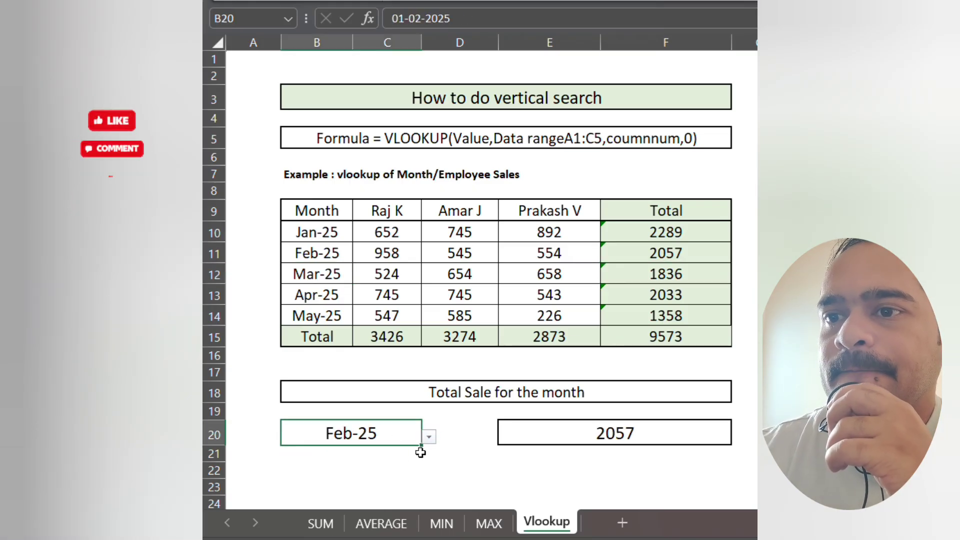
# Test the lookup with Apr-25 and Jan-25 in cell B20, leaving Apr-25 as the selected month
pyautogui.click(430, 440)
pyautogui.click(407, 487)
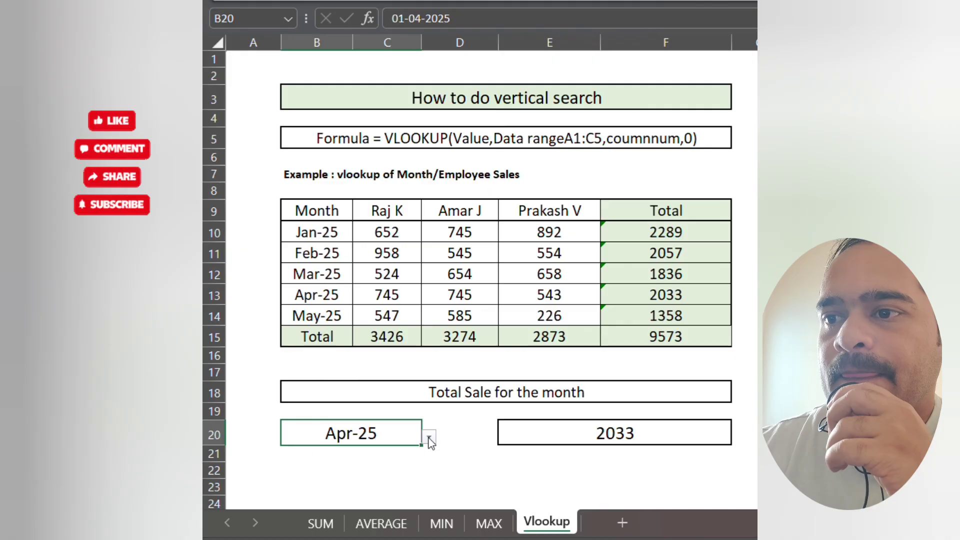
pyautogui.click(429, 437)
pyautogui.click(397, 452)
pyautogui.click(429, 438)
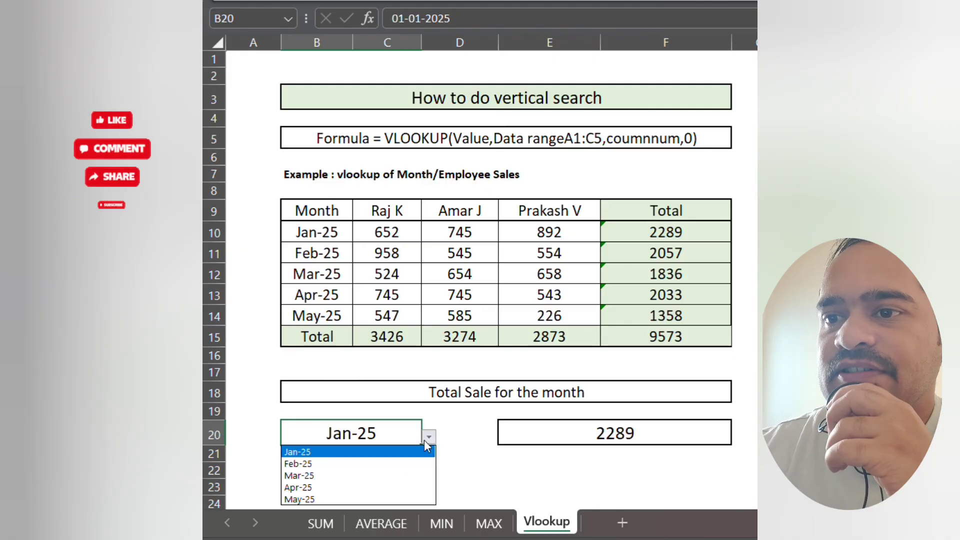
pyautogui.click(392, 486)
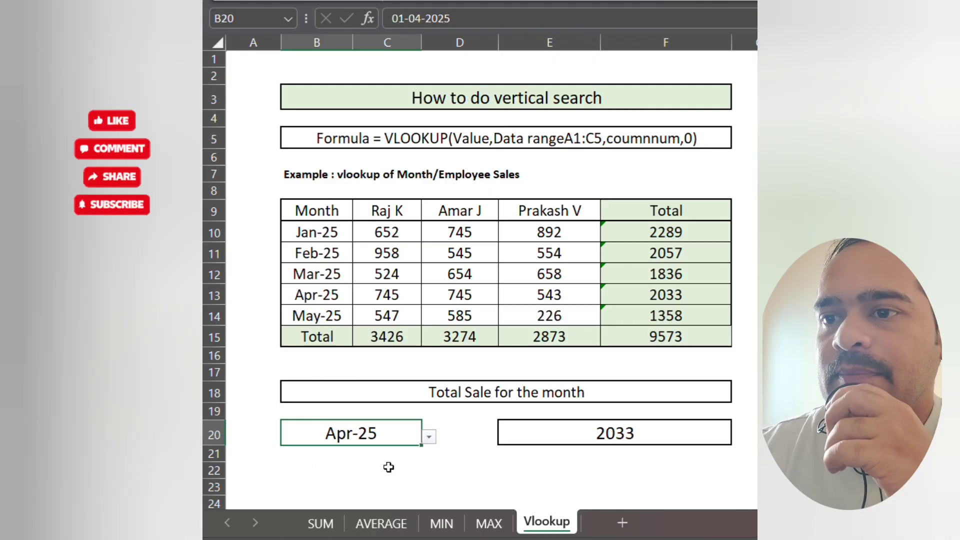